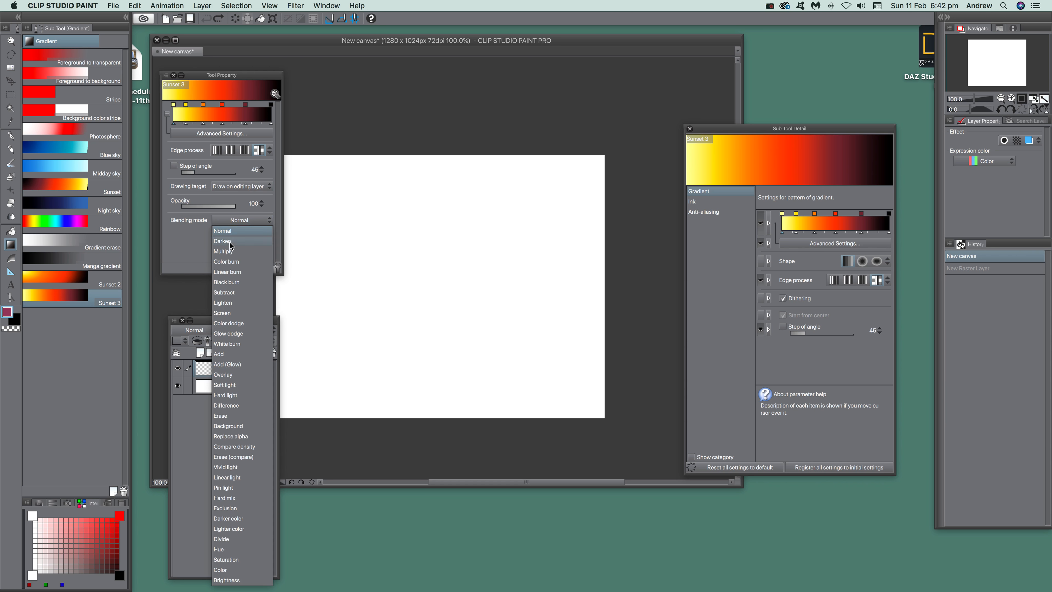
- Set the Sunset 3 gradient to draw on the editing layer with the Reverse edge process
{"action": "left_click", "coordinate": [231, 211]}
{"action": "left_click", "coordinate": [246, 187]}
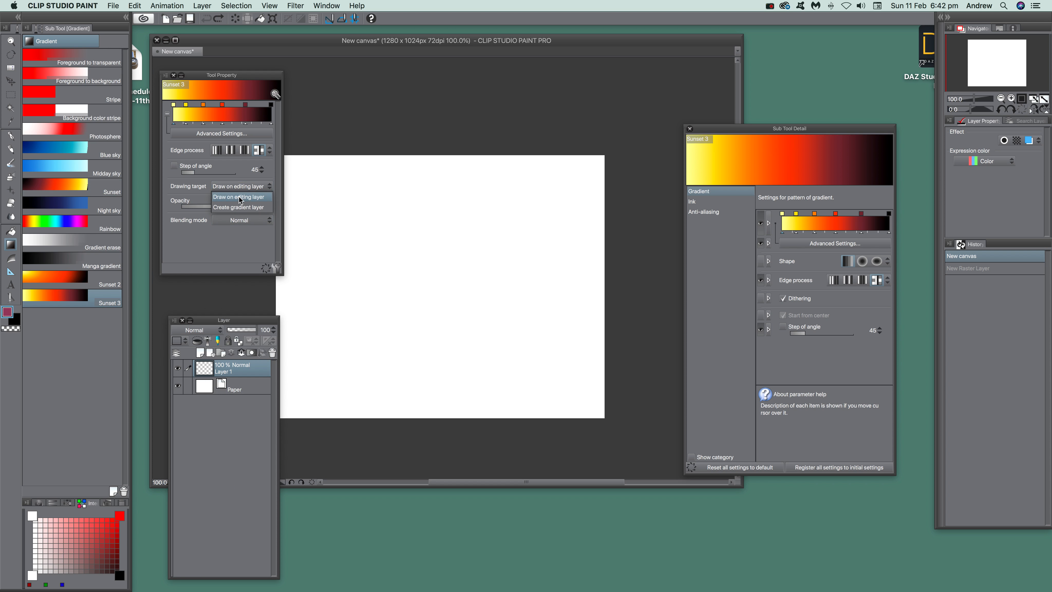
{"action": "left_click", "coordinate": [240, 200]}
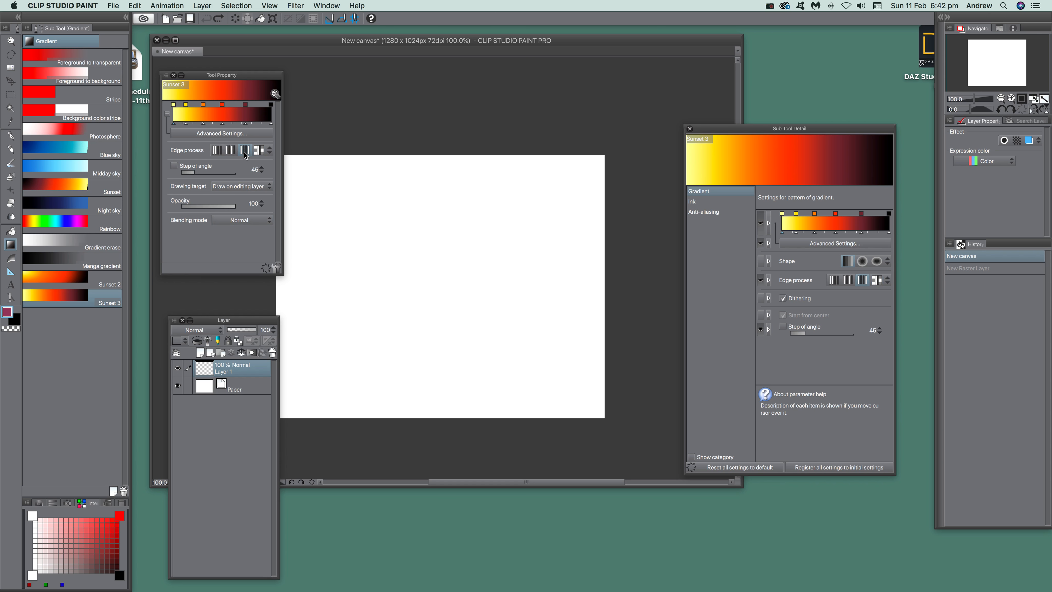
{"action": "left_click", "coordinate": [269, 151]}
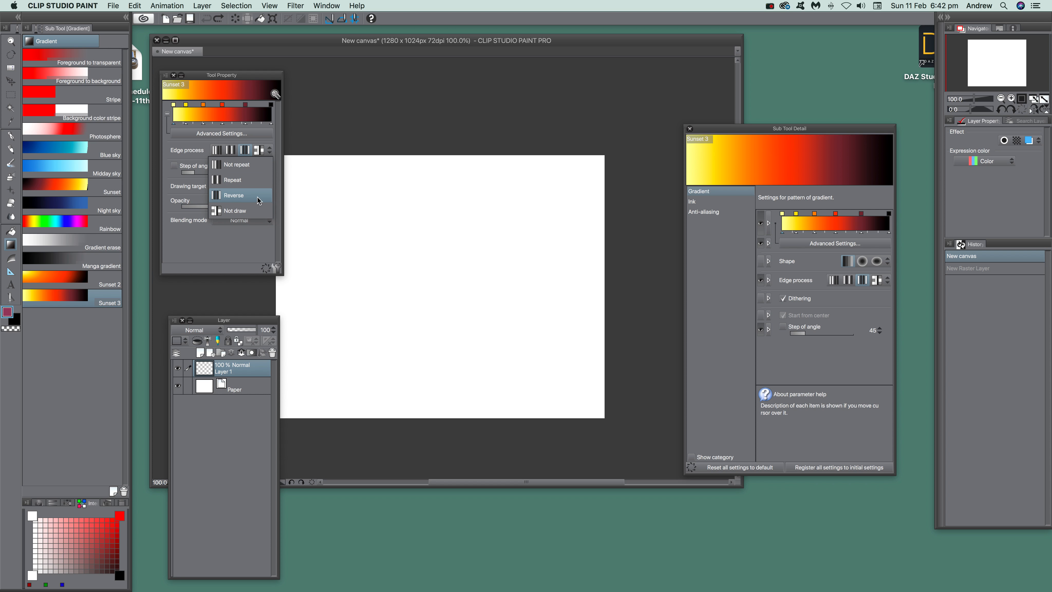
{"action": "left_click", "coordinate": [460, 322]}
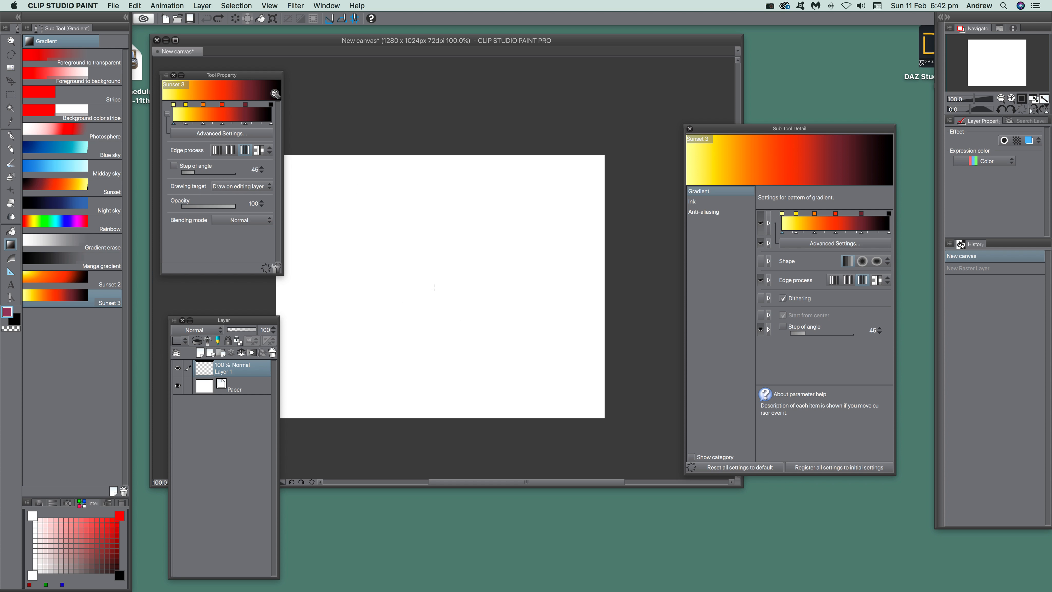
- Try a short diagonal linear gradient near the canvas centre, and undo it
{"action": "left_click_drag", "start_coordinate": [438, 290], "coordinate": [450, 307]}
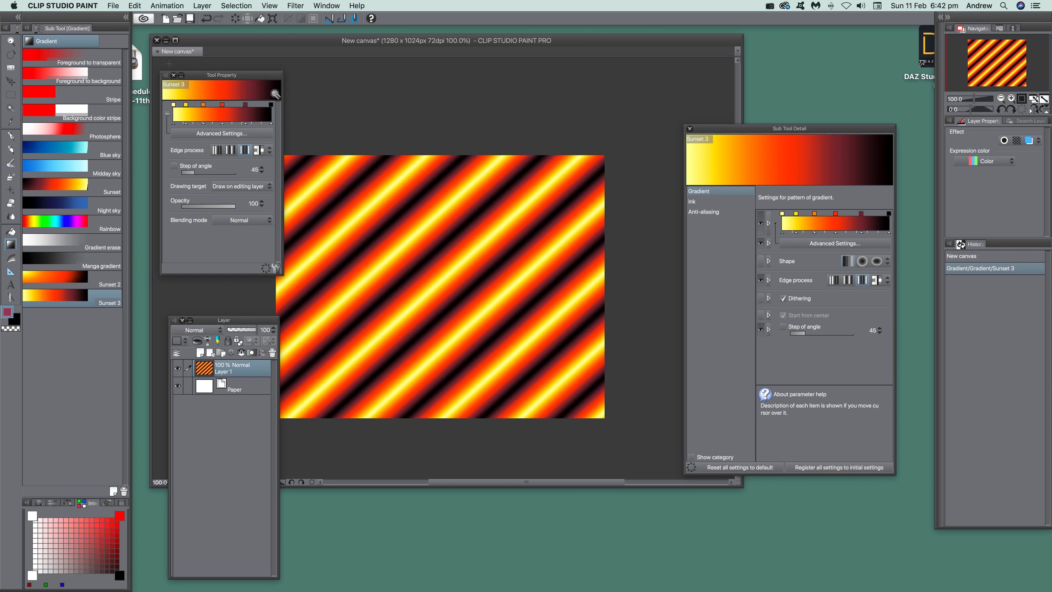
{"action": "left_click", "coordinate": [135, 5]}
{"action": "left_click", "coordinate": [143, 40]}
- Change the gradient shape to Circle and draw a short horizontal gradient from the canvas centre on Layer 1
{"action": "left_click", "coordinate": [863, 261]}
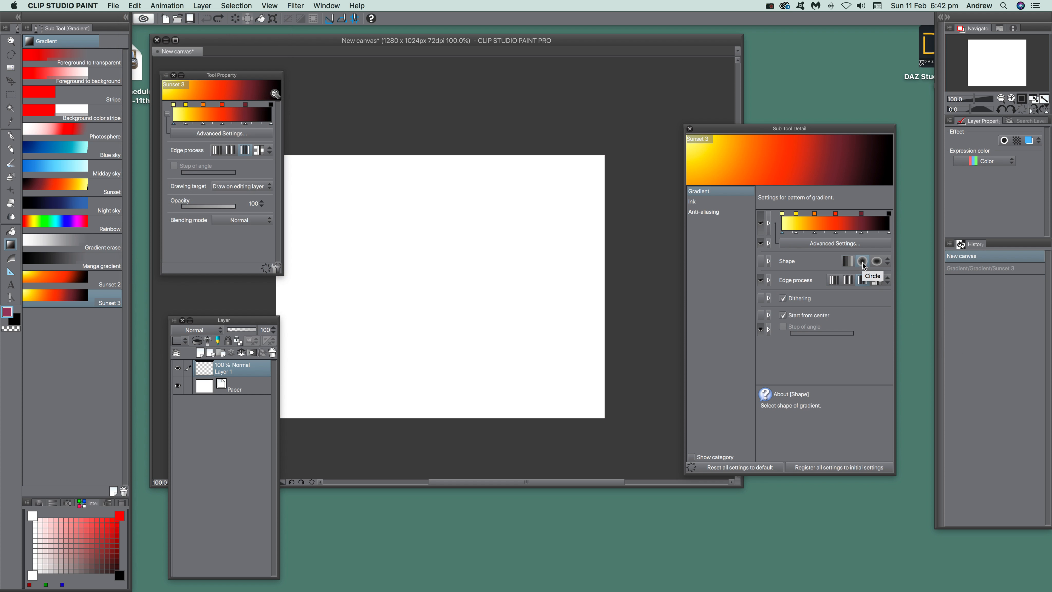
{"action": "left_click_drag", "start_coordinate": [439, 287], "coordinate": [466, 290]}
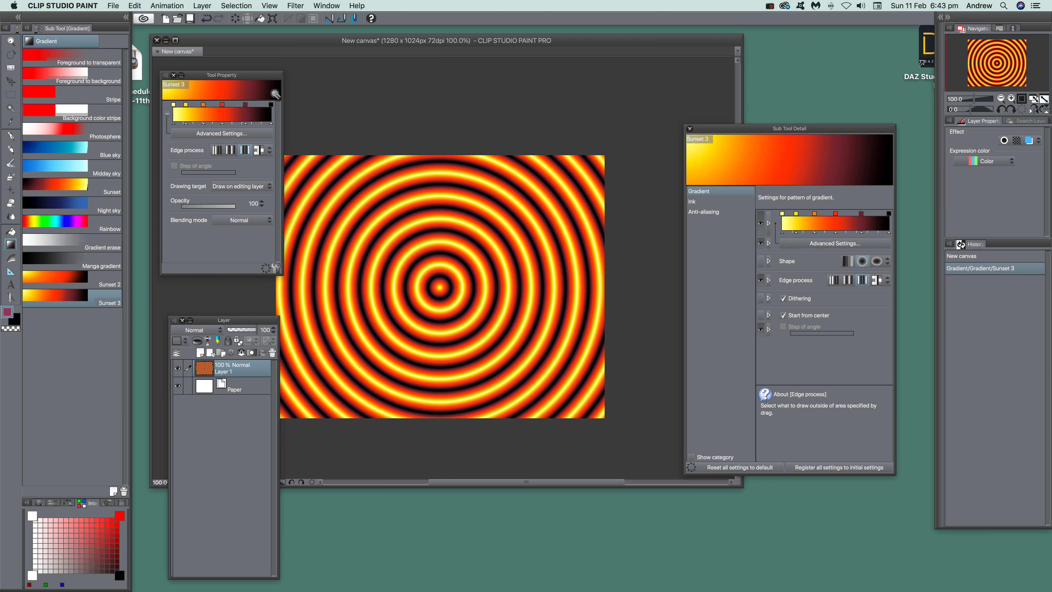
- Try overlaying a second circular gradient near the canvas centre in Difference blending mode, and undo the overlay
{"action": "left_click", "coordinate": [248, 224]}
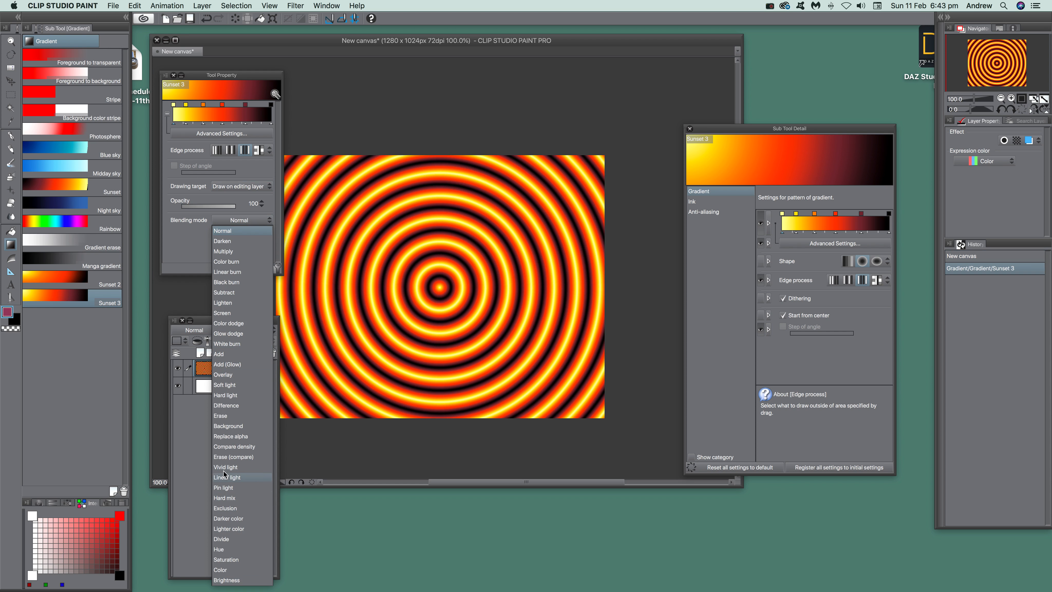
{"action": "left_click", "coordinate": [226, 405]}
{"action": "left_click_drag", "start_coordinate": [423, 242], "coordinate": [475, 314]}
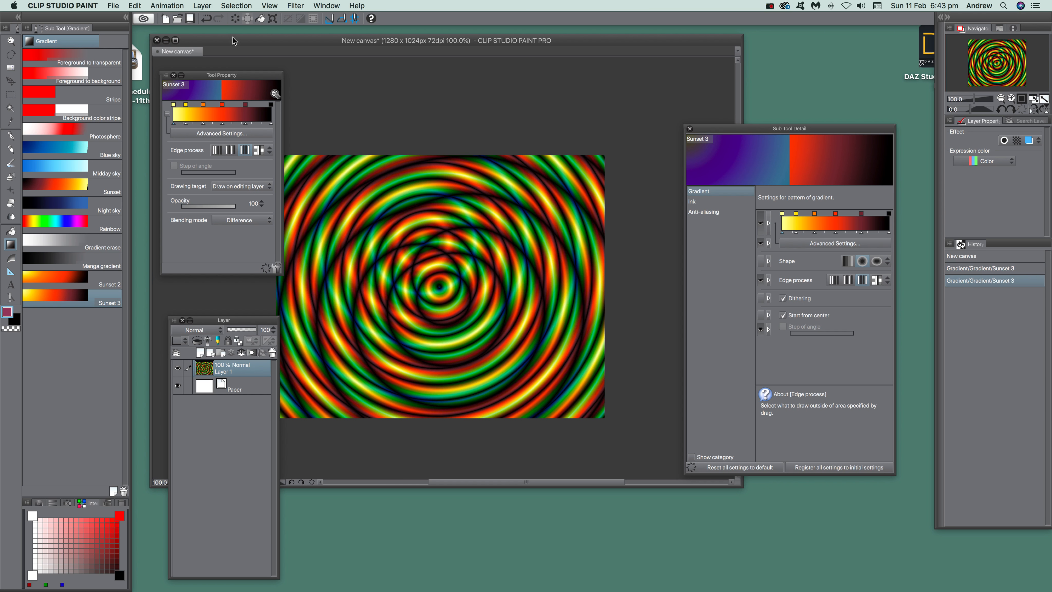
{"action": "left_click", "coordinate": [134, 5]}
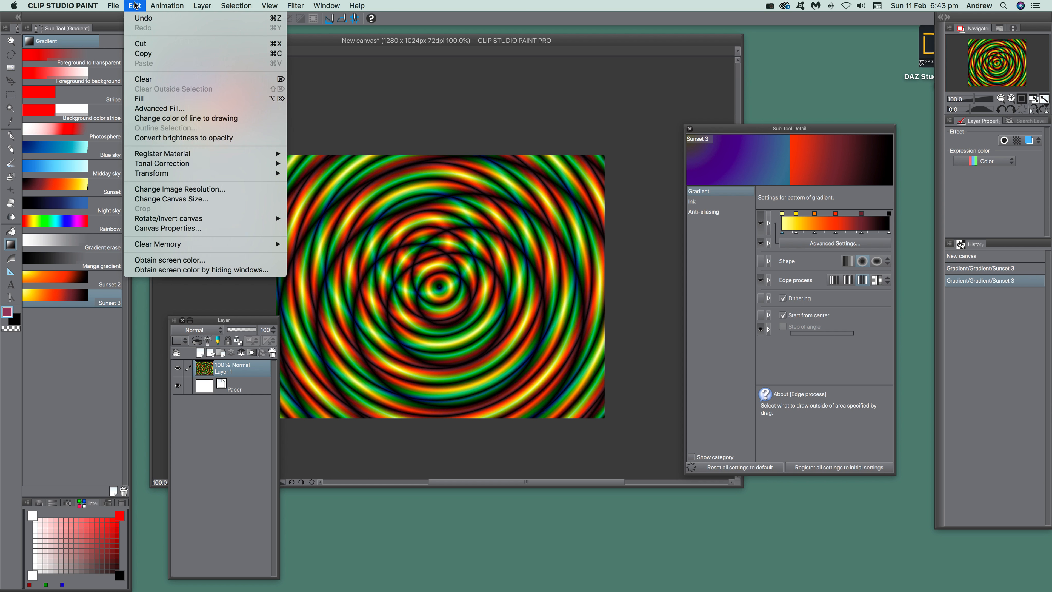
{"action": "left_click", "coordinate": [138, 19]}
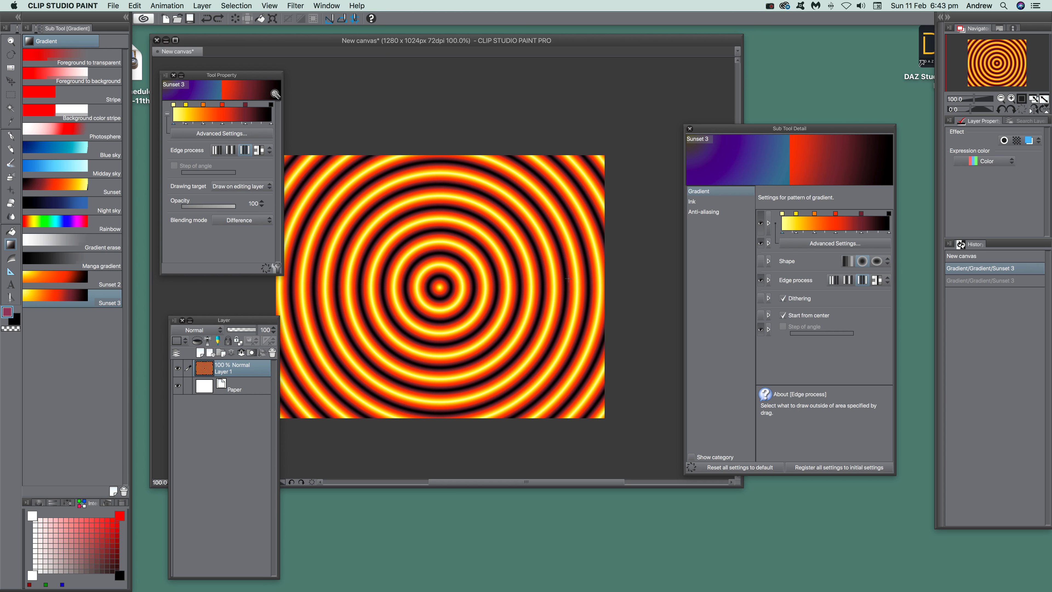
- Start the Wave shape transform filter on Layer 1 and set Process out of domain to Rewind
{"action": "left_click", "coordinate": [297, 5]}
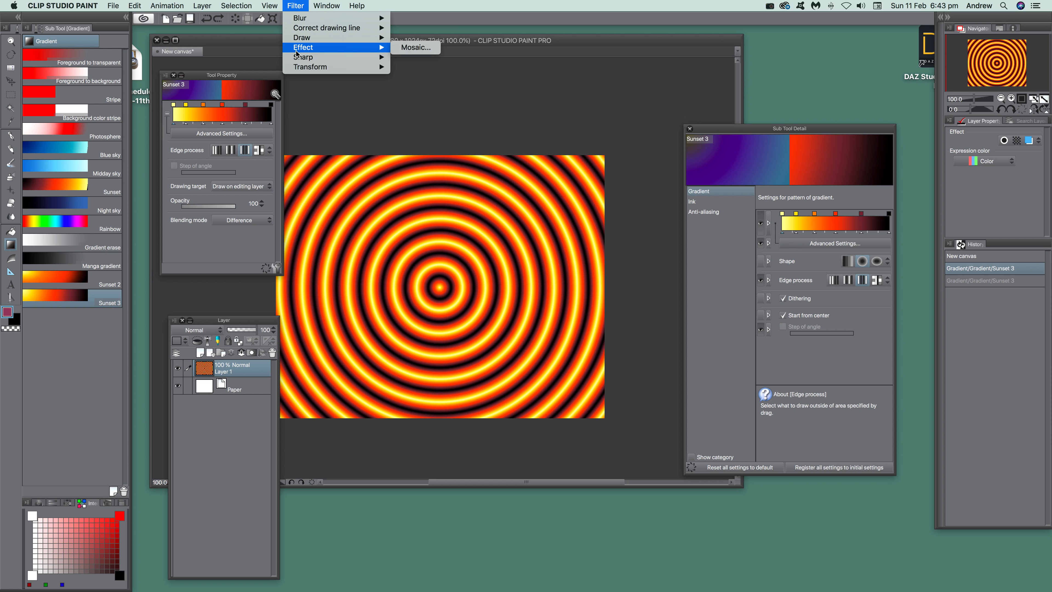
{"action": "mouse_move", "coordinate": [296, 66]}
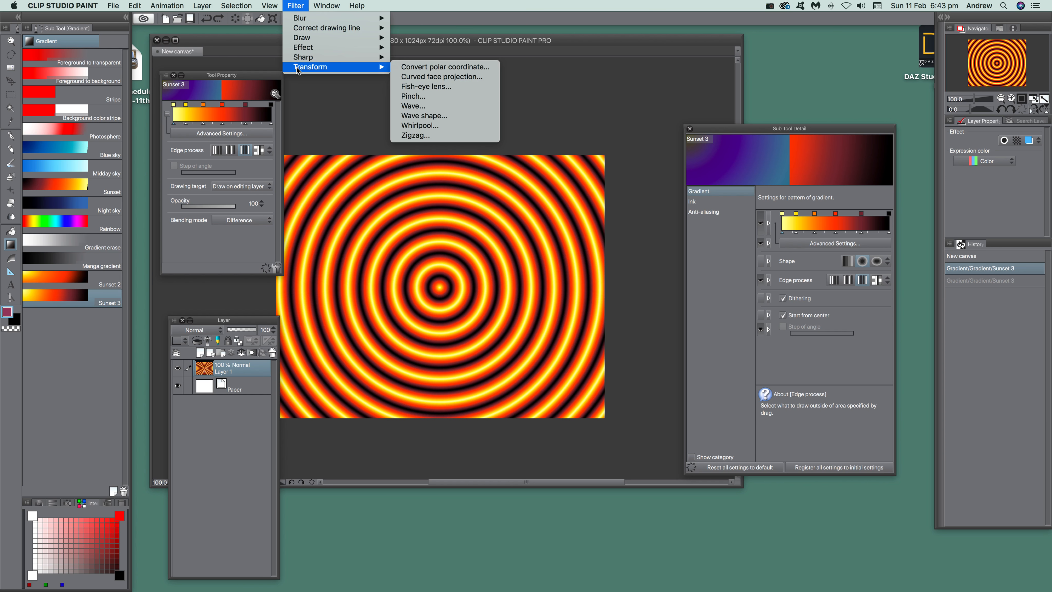
{"action": "left_click", "coordinate": [432, 118]}
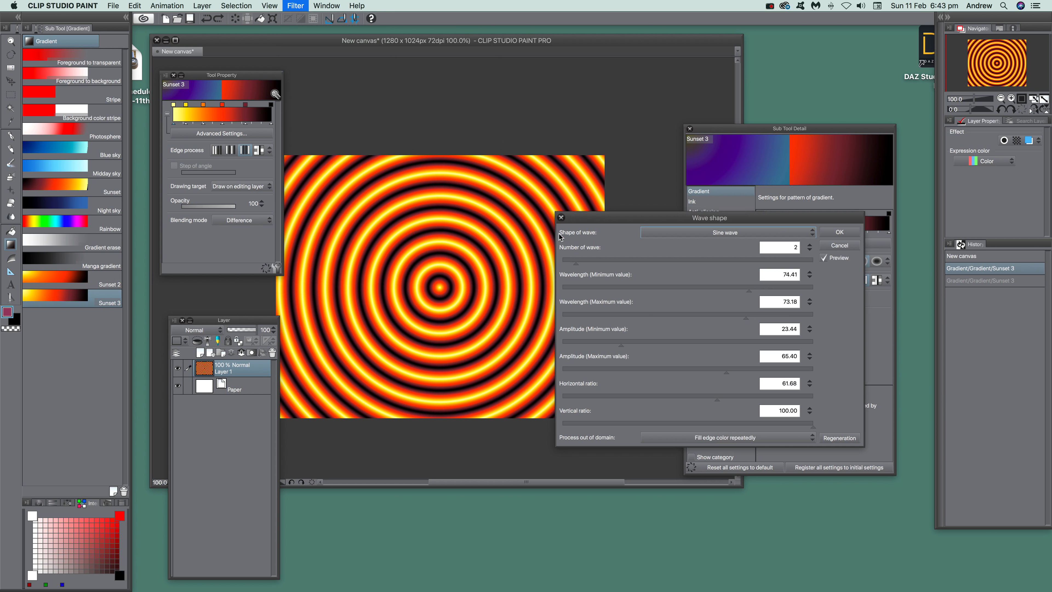
{"action": "left_click_drag", "start_coordinate": [616, 220], "coordinate": [643, 200]}
{"action": "left_click", "coordinate": [735, 419]}
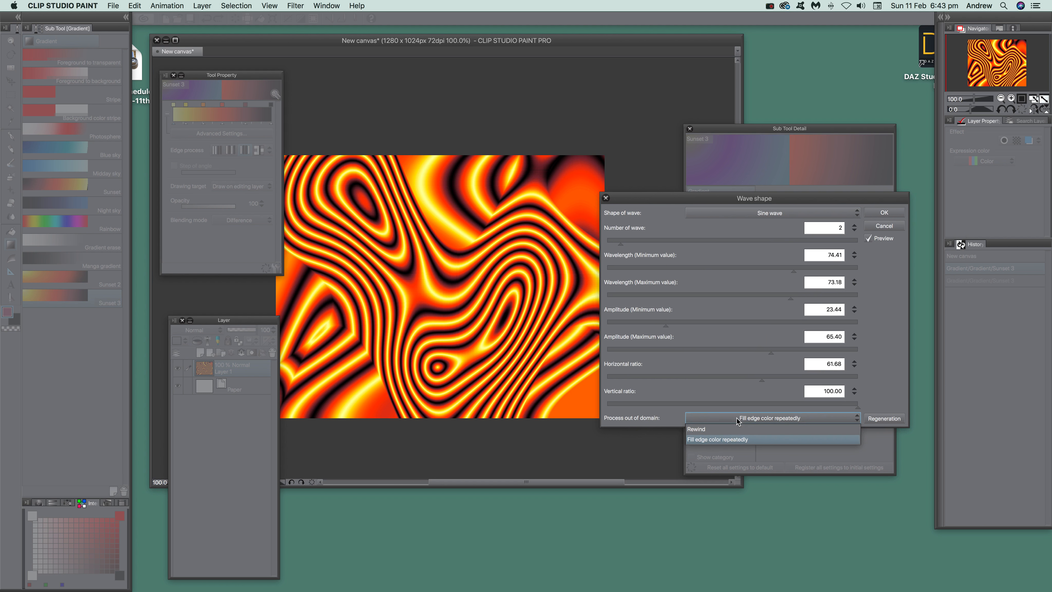
{"action": "left_click", "coordinate": [725, 434]}
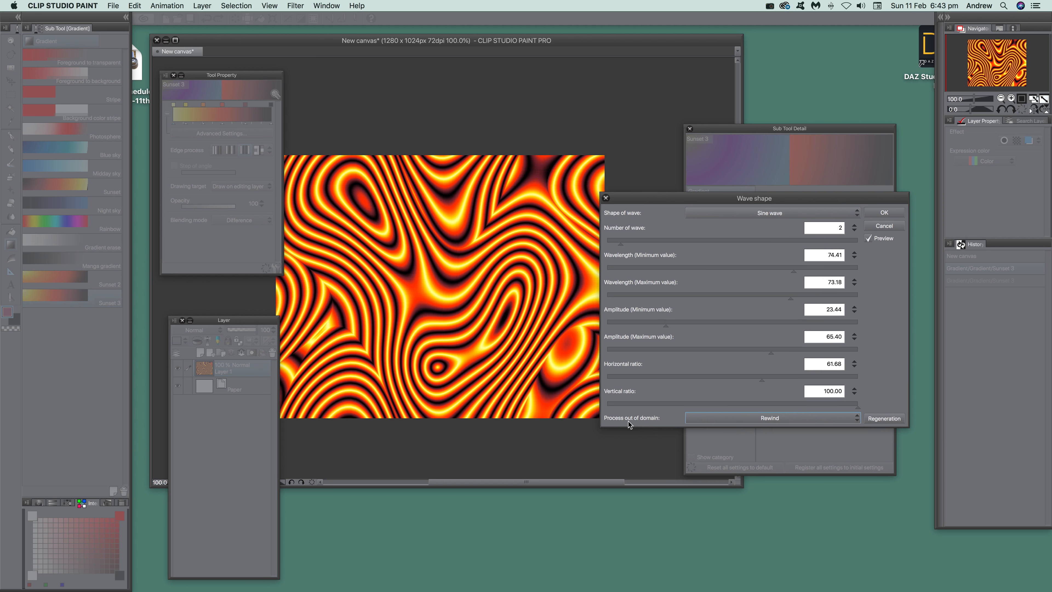
- Compare the Fill edge color repeatedly option for out-of-domain processing with Rewind, ending on Rewind
{"action": "left_click", "coordinate": [789, 419]}
{"action": "left_click", "coordinate": [778, 439]}
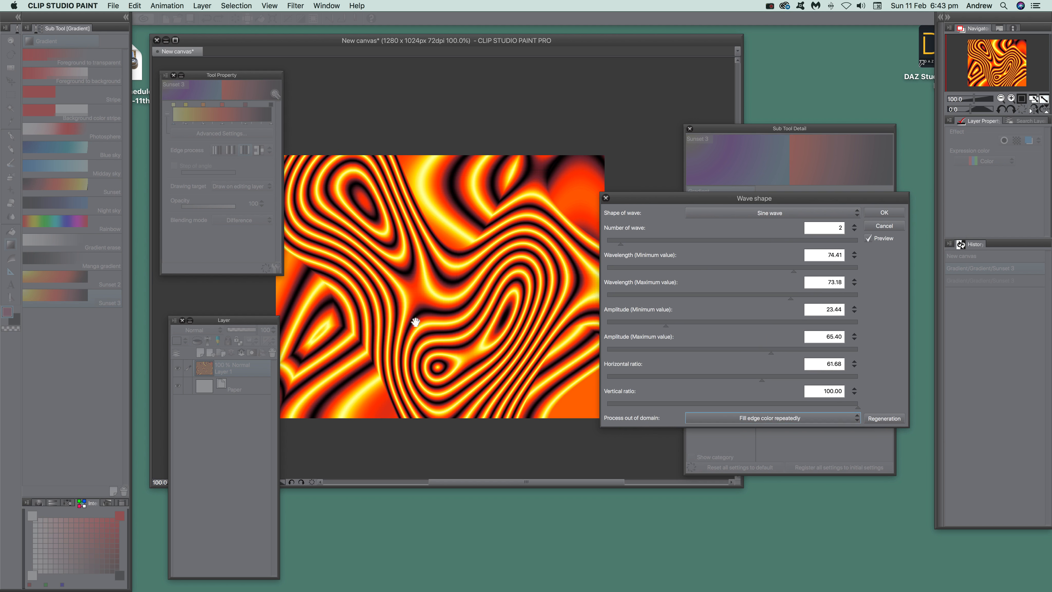
{"action": "left_click", "coordinate": [764, 419]}
{"action": "left_click", "coordinate": [757, 427]}
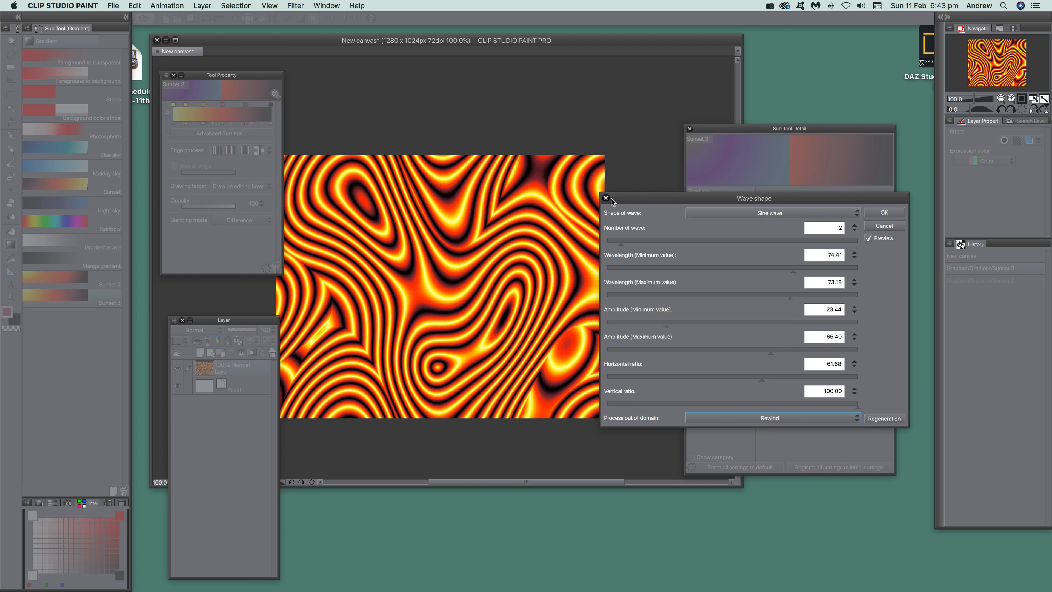
- Try the Triangle wave and Rectangular wave shapes in the filter preview, and return to Sine wave
{"action": "left_click", "coordinate": [755, 213]}
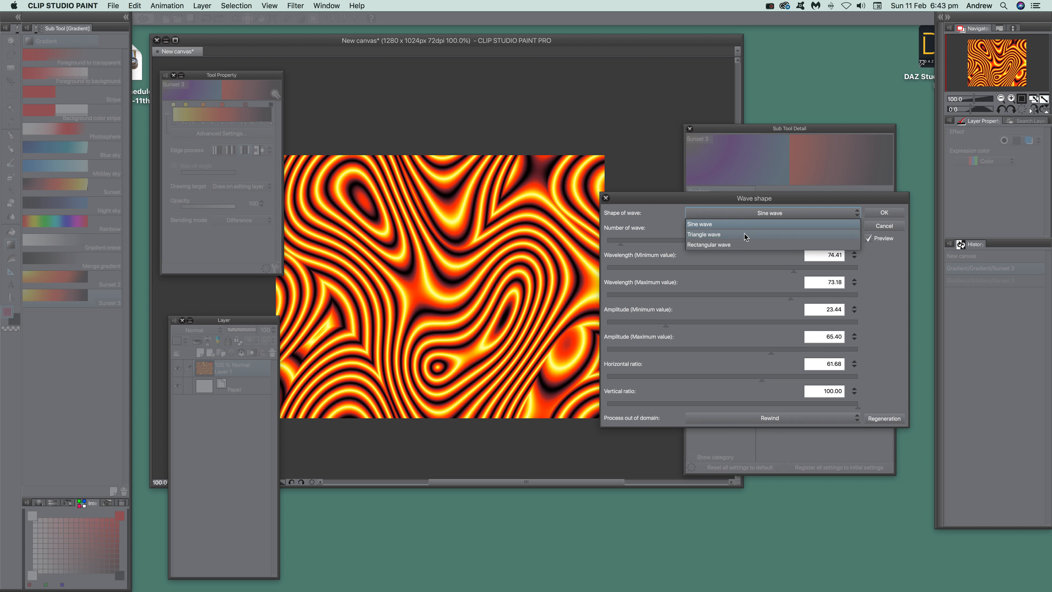
{"action": "left_click", "coordinate": [744, 234]}
{"action": "left_click", "coordinate": [744, 215]}
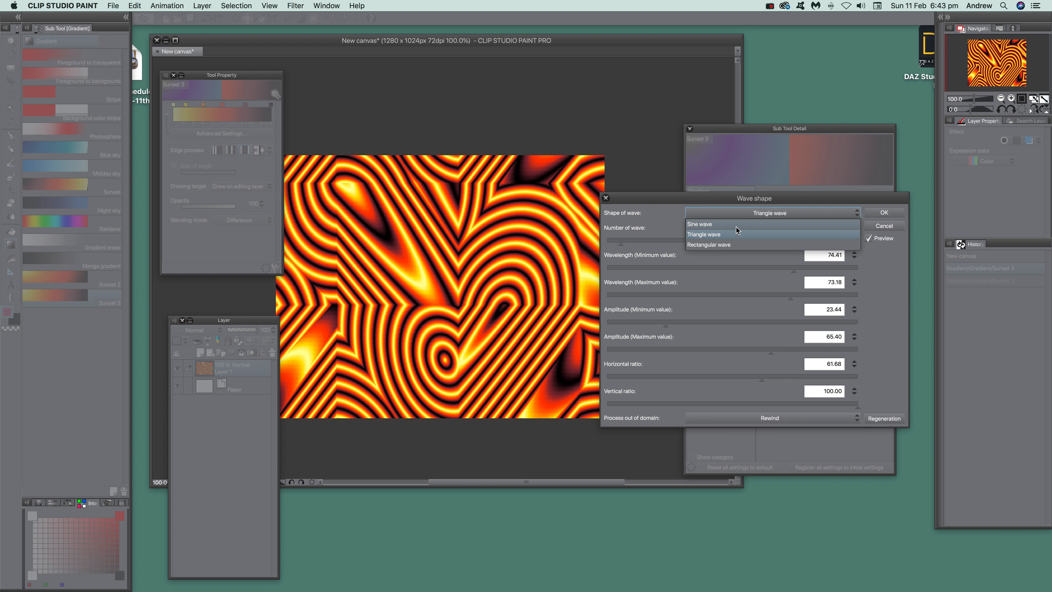
{"action": "left_click", "coordinate": [709, 244]}
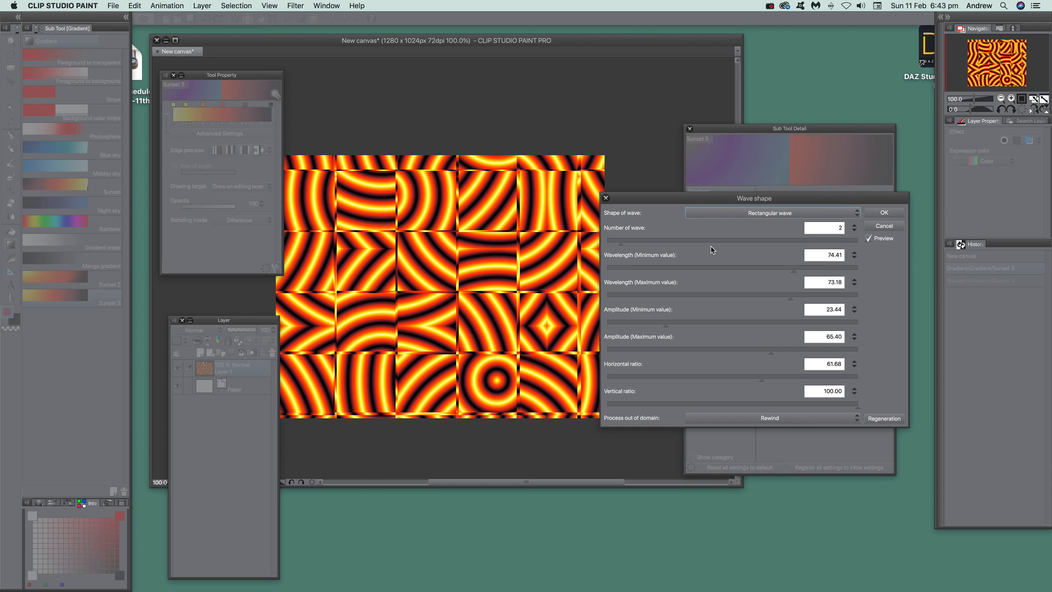
{"action": "left_click", "coordinate": [713, 218]}
{"action": "left_click", "coordinate": [715, 226]}
- Apply the Wave shape filter with 15 waves, wavelengths of 10.75 minimum and 22.62 maximum, and a repeatedly regenerated pattern
{"action": "left_click_drag", "start_coordinate": [620, 243], "coordinate": [664, 296]}
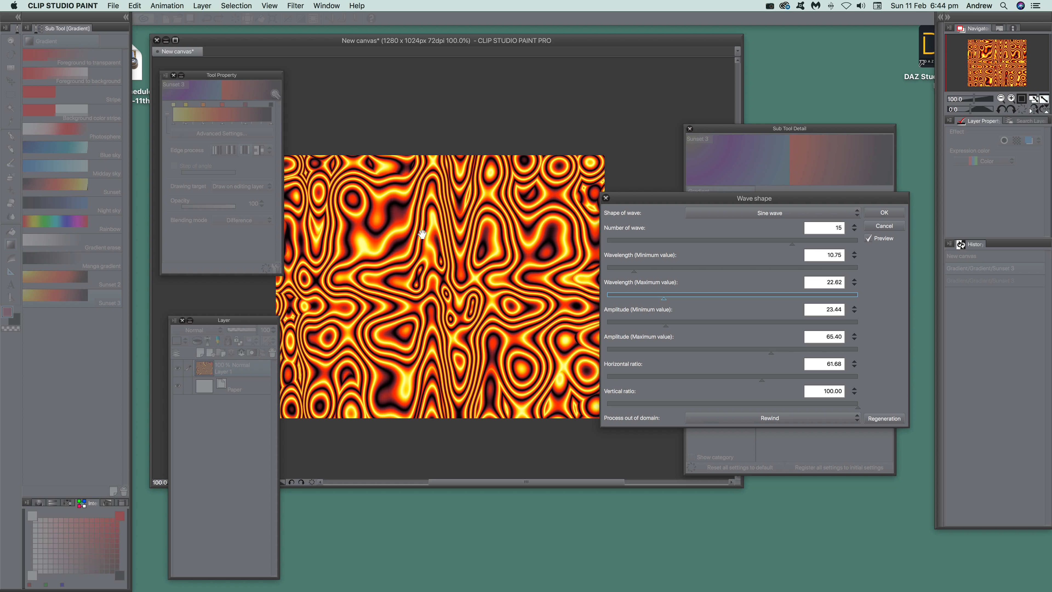
{"action": "left_click", "coordinate": [888, 419]}
{"action": "left_click", "coordinate": [888, 419]}
{"action": "left_click", "coordinate": [888, 419]}
{"action": "left_click", "coordinate": [888, 420]}
{"action": "left_click", "coordinate": [888, 419]}
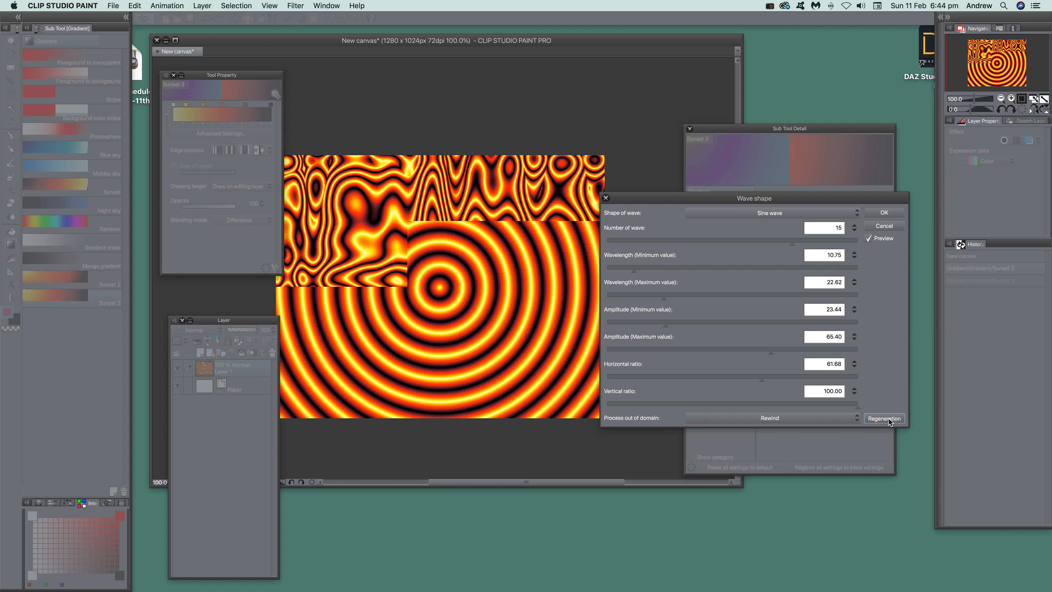
{"action": "left_click", "coordinate": [889, 419]}
{"action": "left_click", "coordinate": [888, 420]}
{"action": "left_click", "coordinate": [888, 419]}
{"action": "left_click", "coordinate": [888, 419]}
{"action": "left_click", "coordinate": [888, 419]}
{"action": "left_click", "coordinate": [888, 419]}
{"action": "left_click", "coordinate": [889, 419]}
{"action": "left_click", "coordinate": [888, 419]}
{"action": "left_click", "coordinate": [888, 420]}
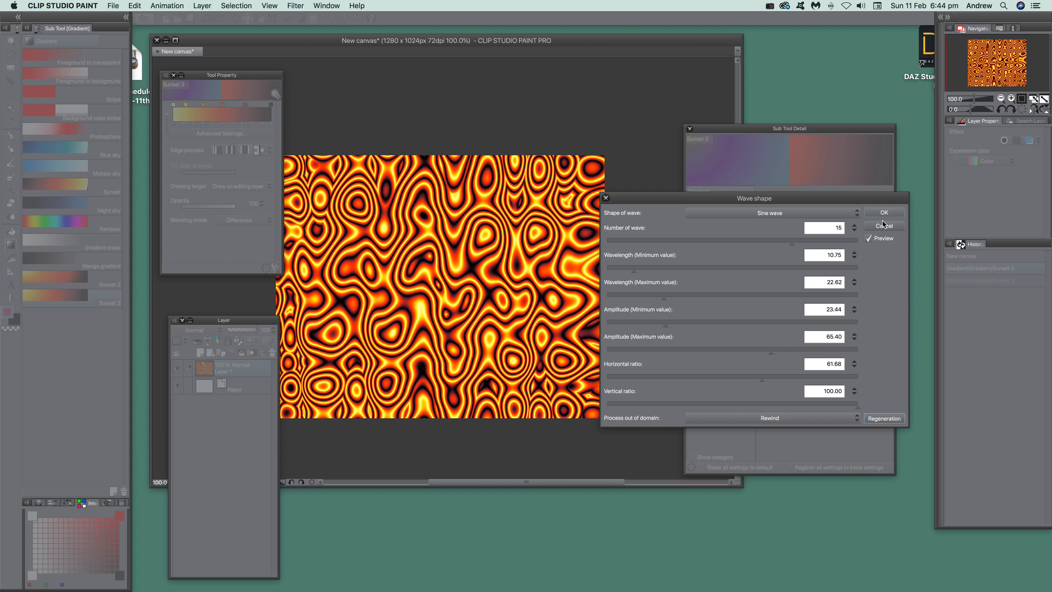
{"action": "left_click", "coordinate": [888, 214]}
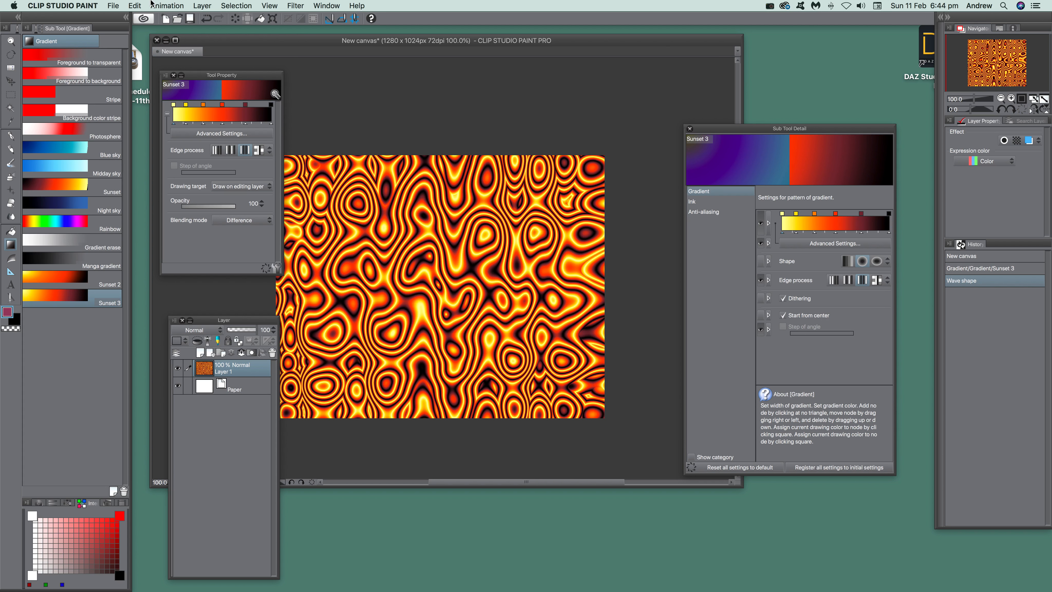
- Start the Radiation blur filter, move its centre to the lower-left part of the image, and set Area to blur to 8.40
{"action": "left_click", "coordinate": [299, 9]}
{"action": "mouse_move", "coordinate": [302, 24]}
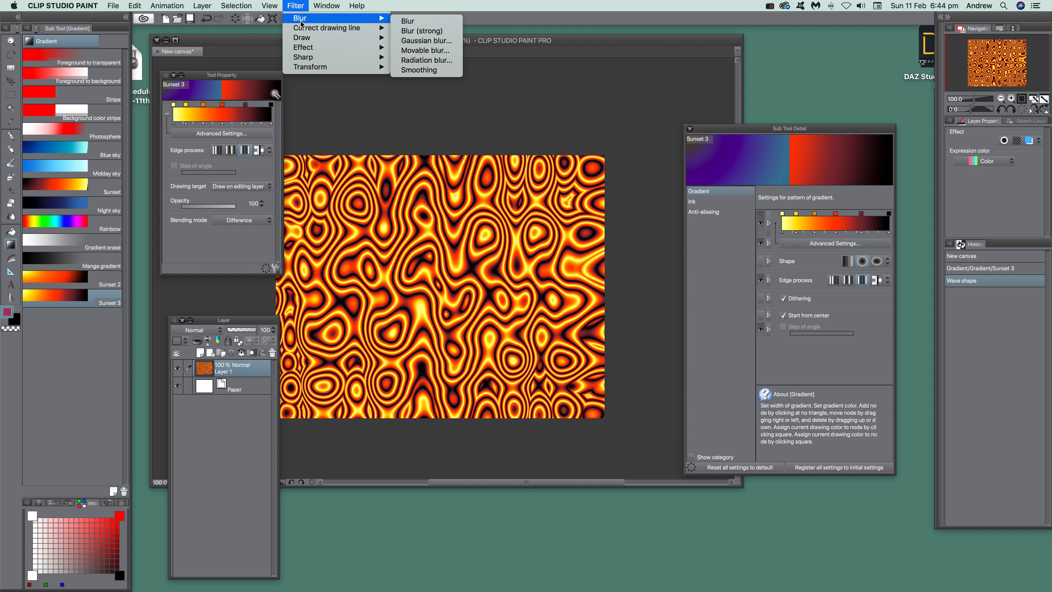
{"action": "left_click", "coordinate": [416, 60]}
{"action": "left_click", "coordinate": [742, 367]}
{"action": "left_click", "coordinate": [761, 367]}
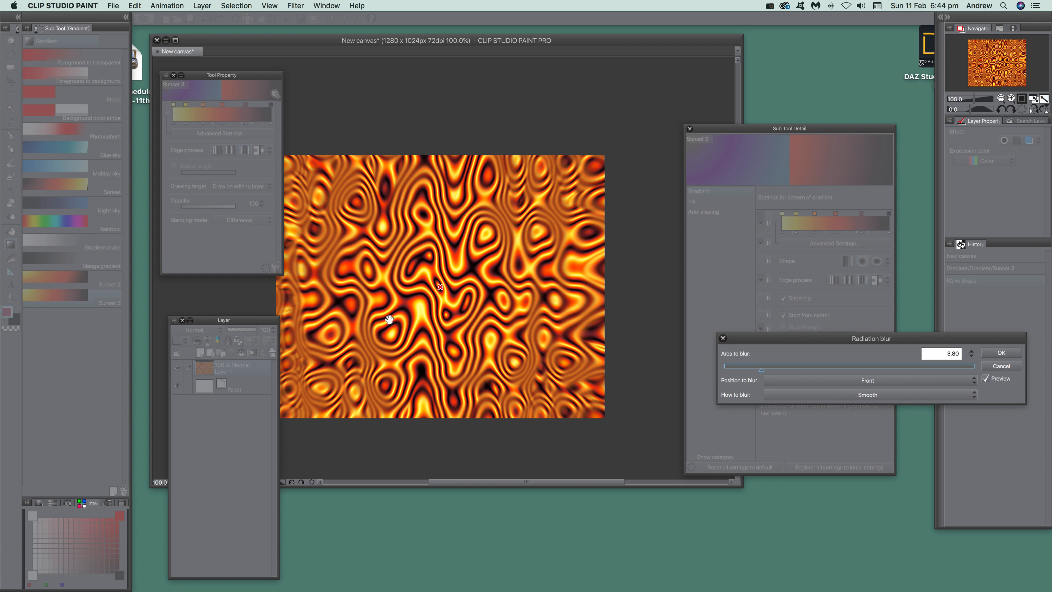
{"action": "left_click_drag", "start_coordinate": [440, 289], "coordinate": [357, 360]}
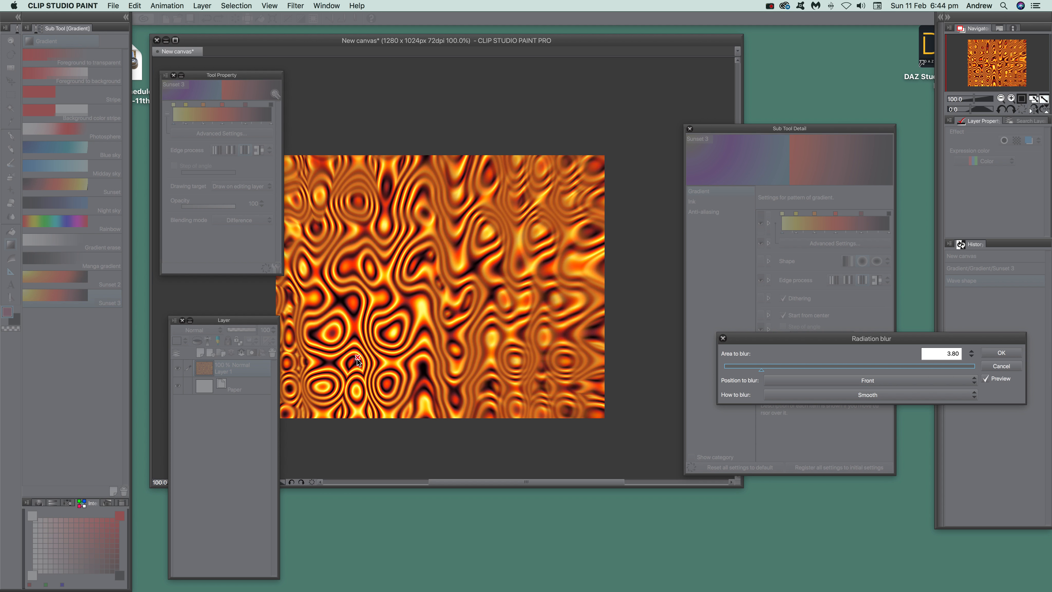
{"action": "left_click", "coordinate": [822, 369]}
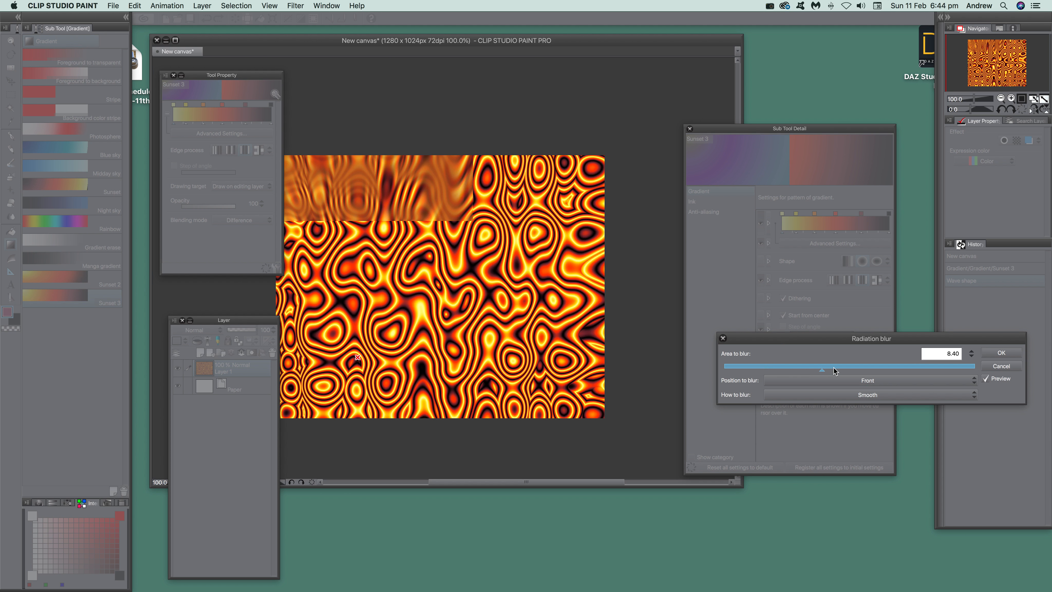
- Try the Front and back blur position, return it to Front with the Smooth method, and apply the Radiation blur
{"action": "left_click", "coordinate": [875, 385]}
{"action": "left_click", "coordinate": [844, 393]}
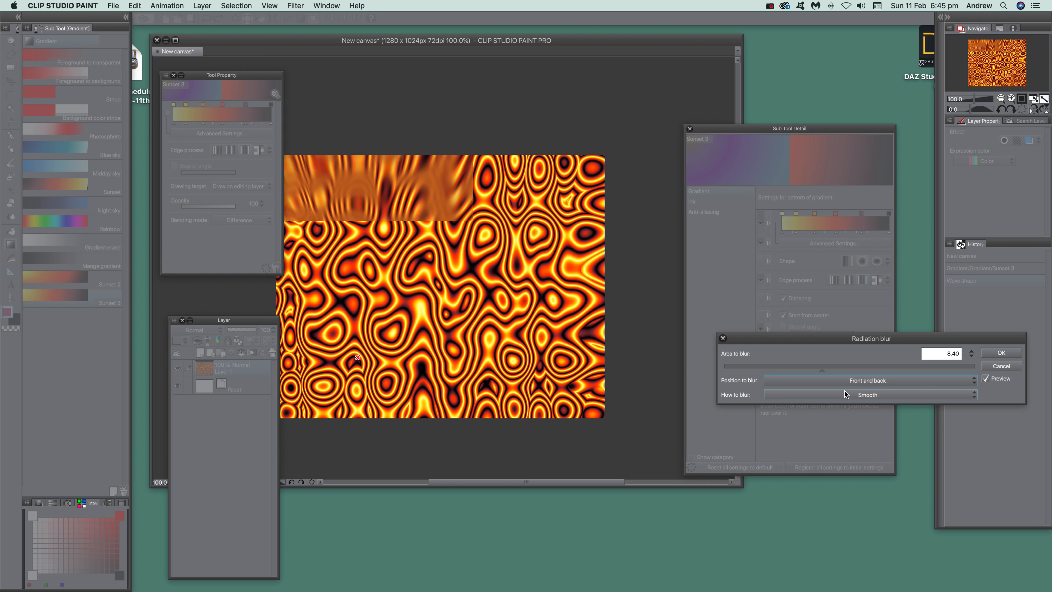
{"action": "left_click", "coordinate": [837, 384]}
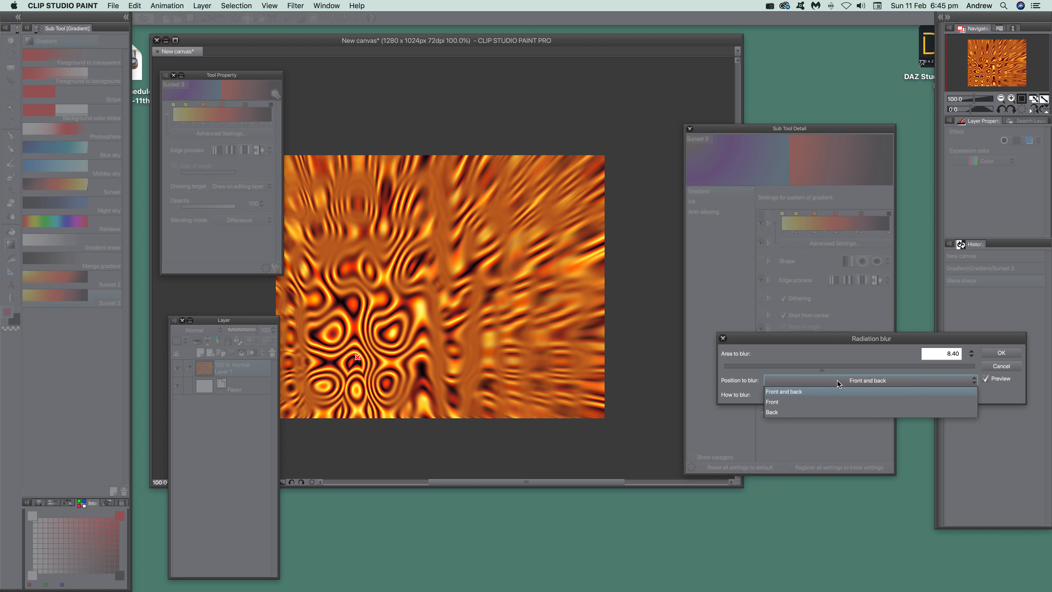
{"action": "left_click", "coordinate": [826, 398]}
{"action": "left_click", "coordinate": [835, 394]}
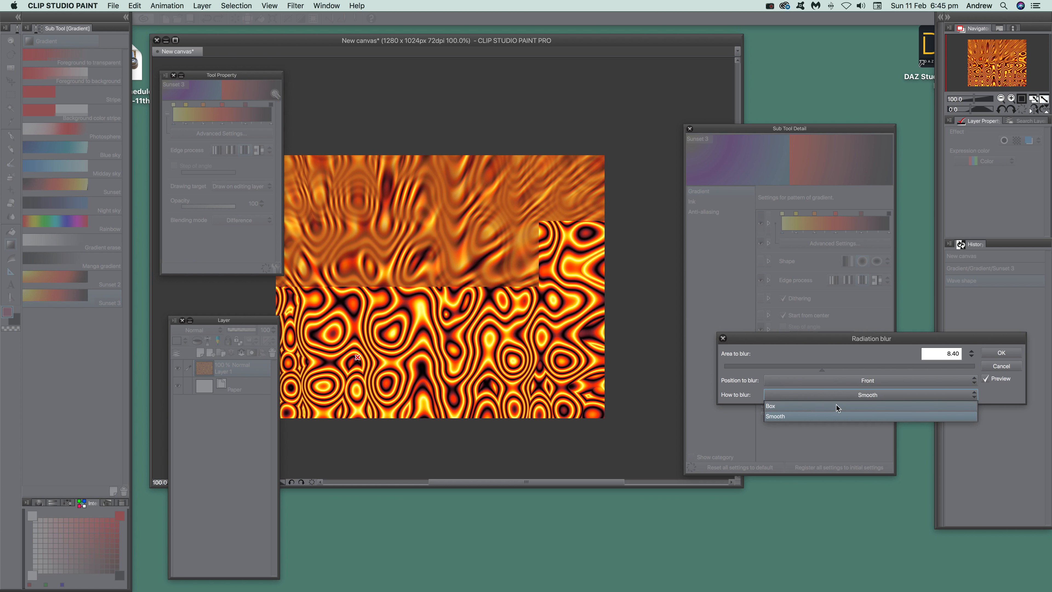
{"action": "left_click", "coordinate": [794, 416]}
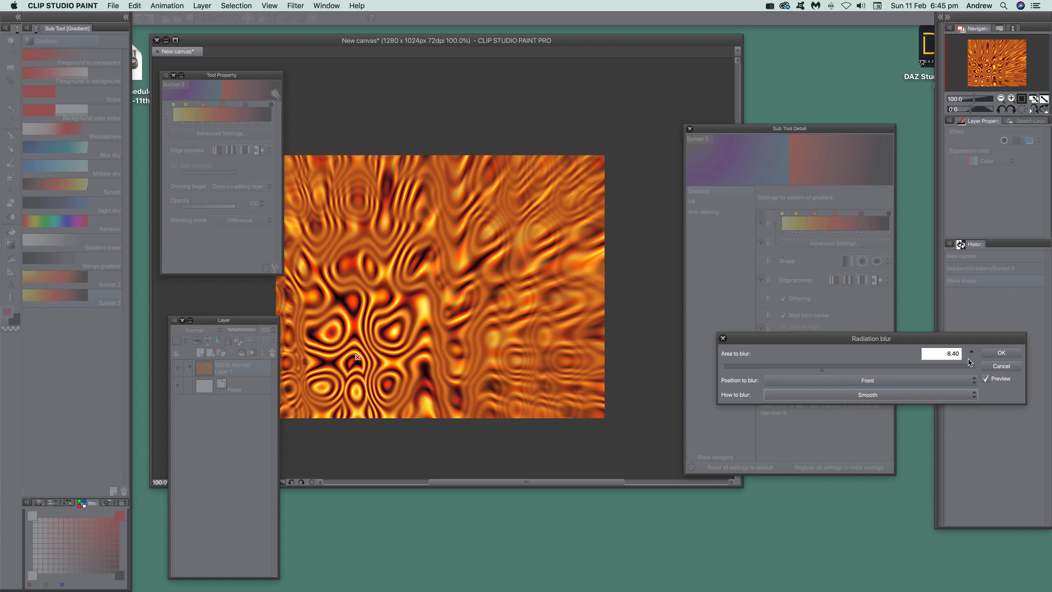
{"action": "left_click", "coordinate": [1001, 353]}
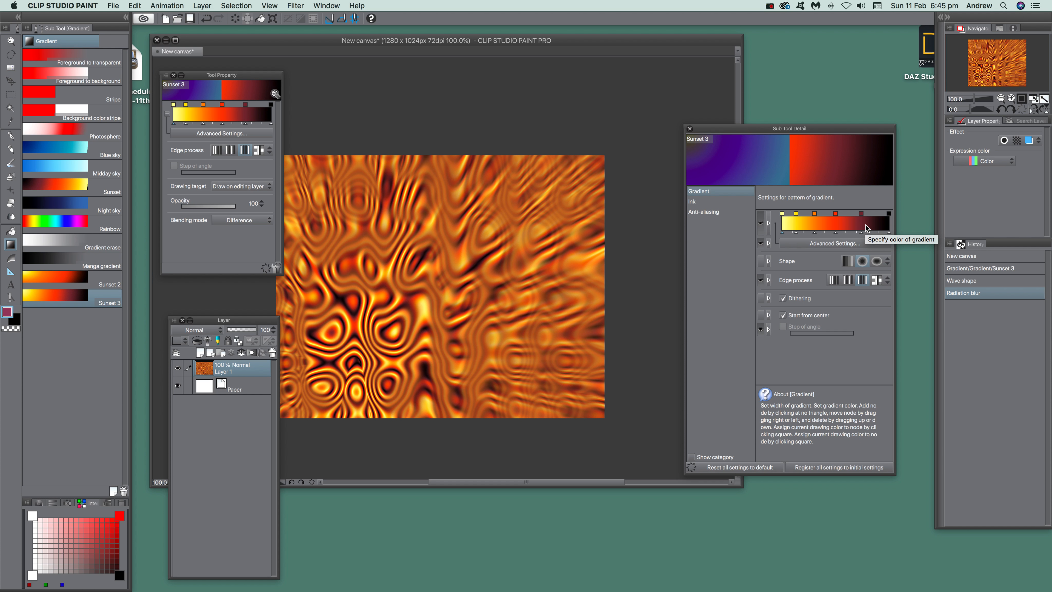
- Select the Blue sky gradient and set its blending mode to Difference
{"action": "left_click", "coordinate": [51, 151]}
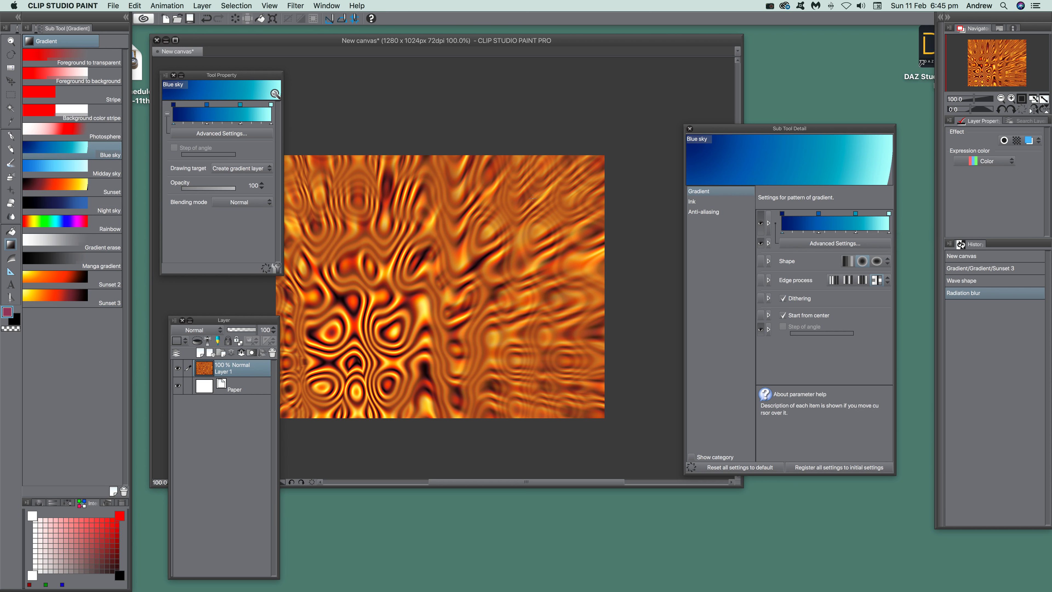
{"action": "left_click", "coordinate": [256, 202]}
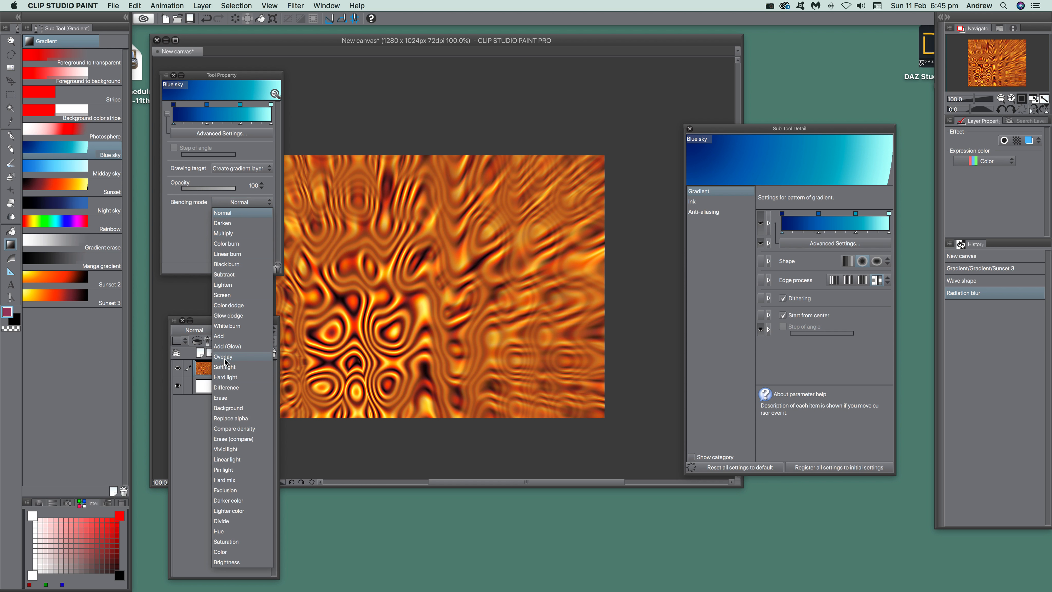
{"action": "left_click", "coordinate": [226, 387]}
- Try a circular Blue sky gradient over the upper-left area of the image, and undo it
{"action": "mouse_move", "coordinate": [308, 222]}
{"action": "left_mouse_down"}
{"action": "mouse_move", "coordinate": [410, 103]}
{"action": "mouse_move", "coordinate": [379, 126]}
{"action": "mouse_move", "coordinate": [379, 159]}
{"action": "left_mouse_up"}
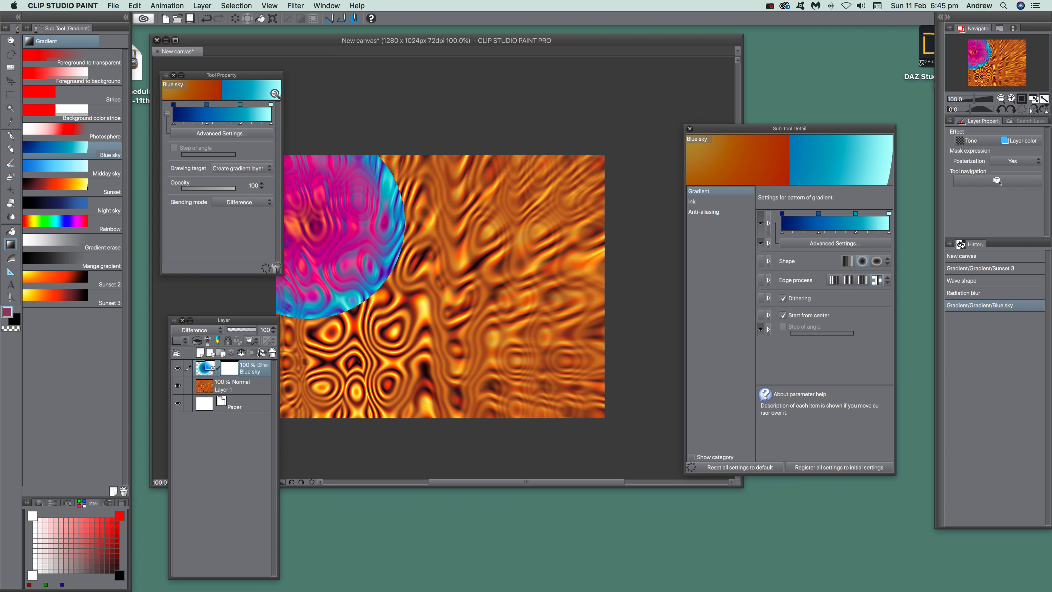
{"action": "left_click", "coordinate": [887, 281]}
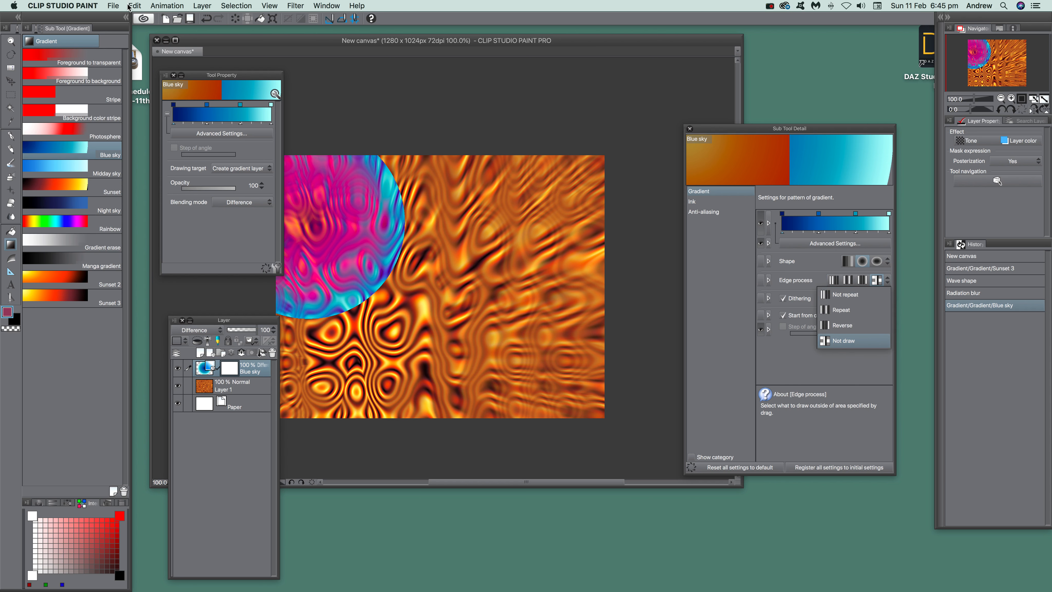
{"action": "left_click", "coordinate": [136, 8]}
{"action": "left_click", "coordinate": [136, 8]}
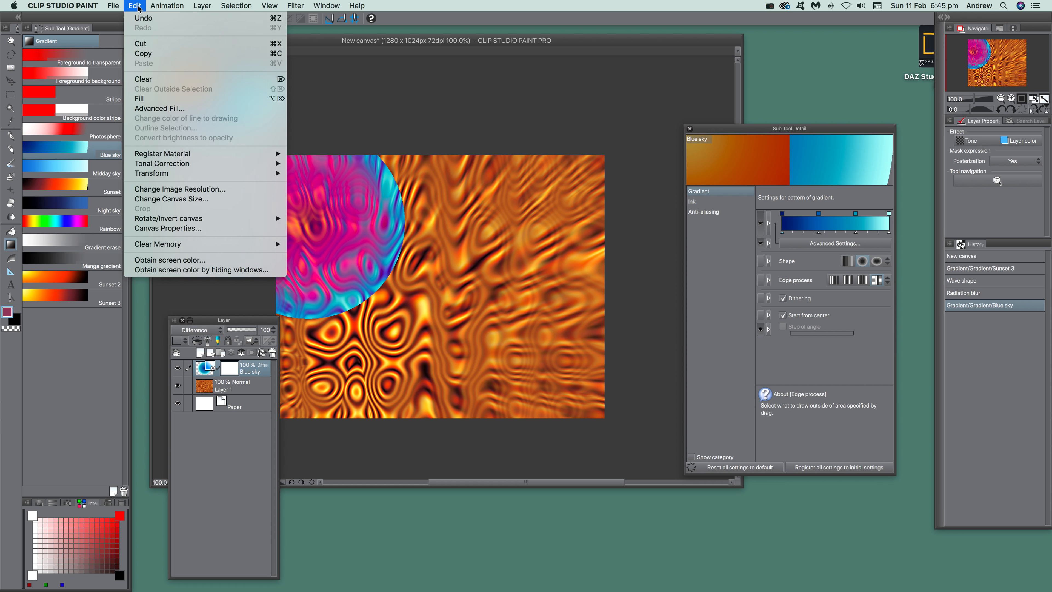
{"action": "left_click", "coordinate": [153, 18]}
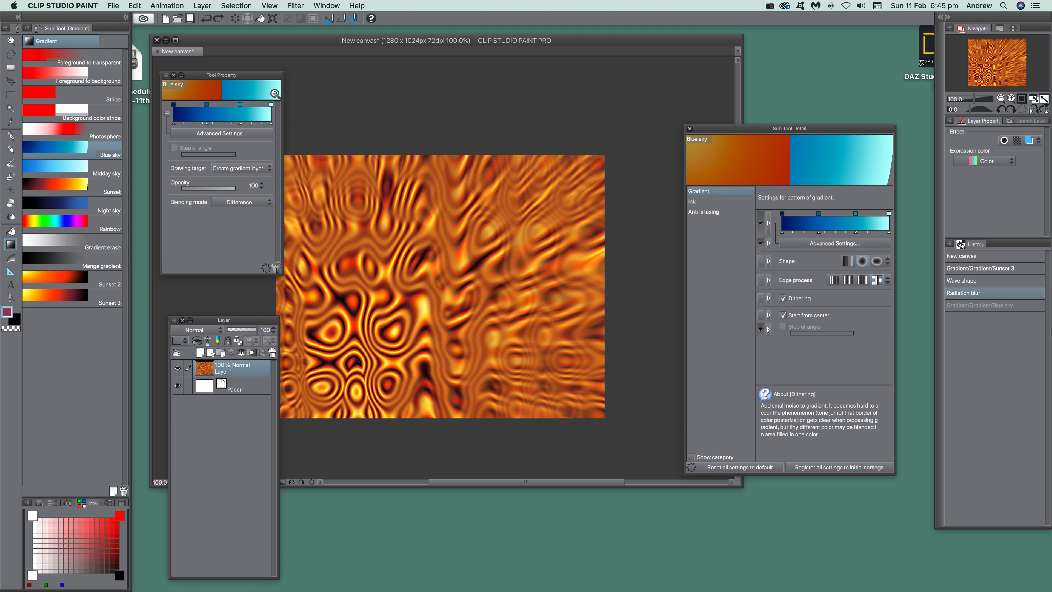
- Set the gradient's edge process to Reverse and draw it outward from a point right of the image's centre
{"action": "left_click", "coordinate": [887, 280]}
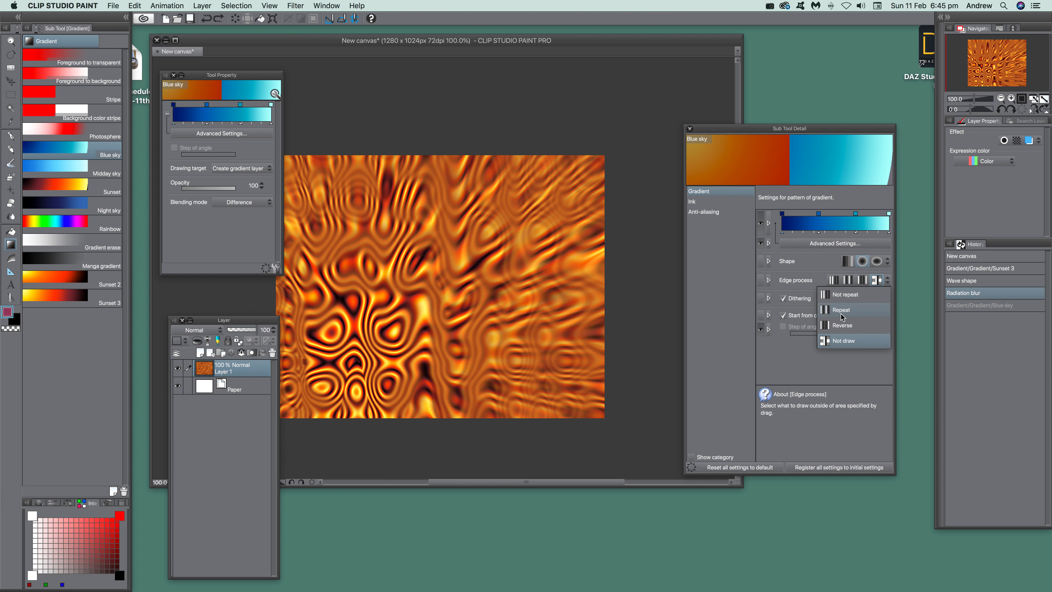
{"action": "left_click", "coordinate": [839, 328]}
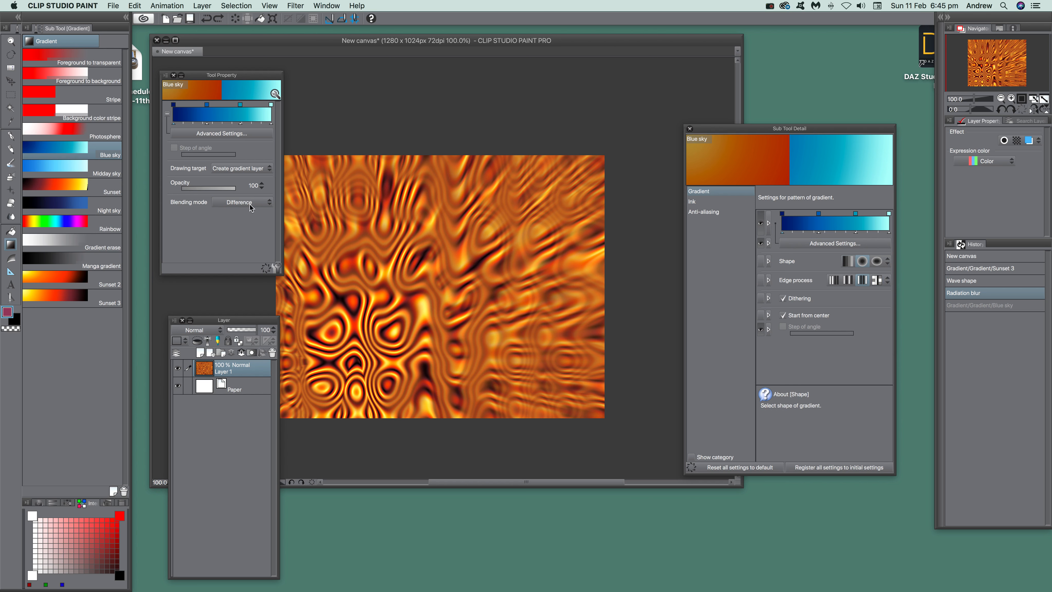
{"action": "left_click_drag", "start_coordinate": [567, 355], "coordinate": [650, 427]}
{"action": "left_click_drag", "start_coordinate": [520, 321], "coordinate": [521, 322]}
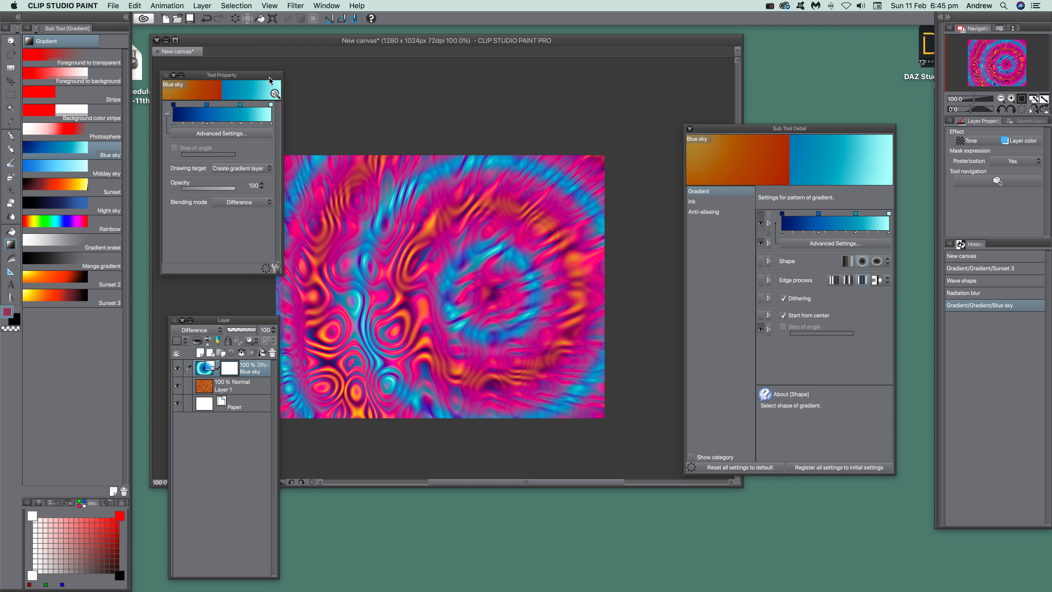
- Try to apply the Wave shape filter to the Blue sky gradient layer
{"action": "left_click", "coordinate": [296, 6]}
{"action": "mouse_move", "coordinate": [304, 71]}
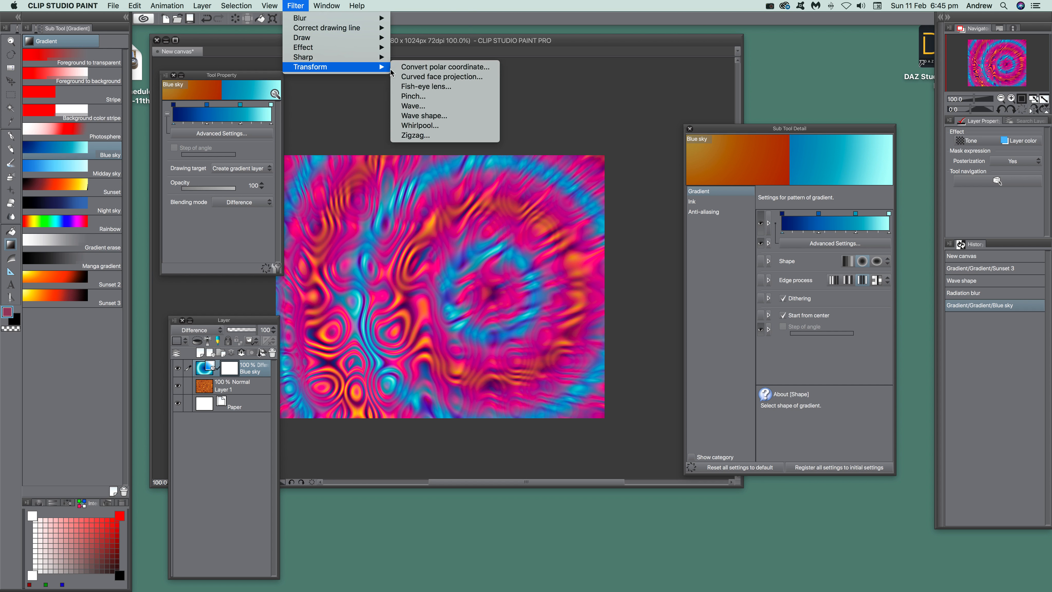
{"action": "left_click", "coordinate": [407, 116]}
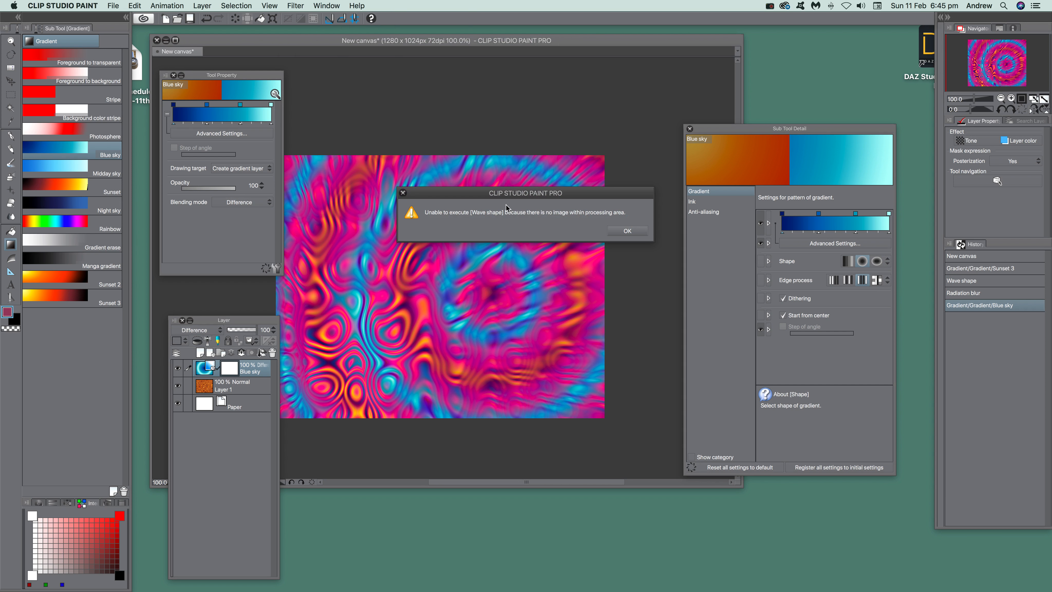
{"action": "left_click", "coordinate": [627, 230]}
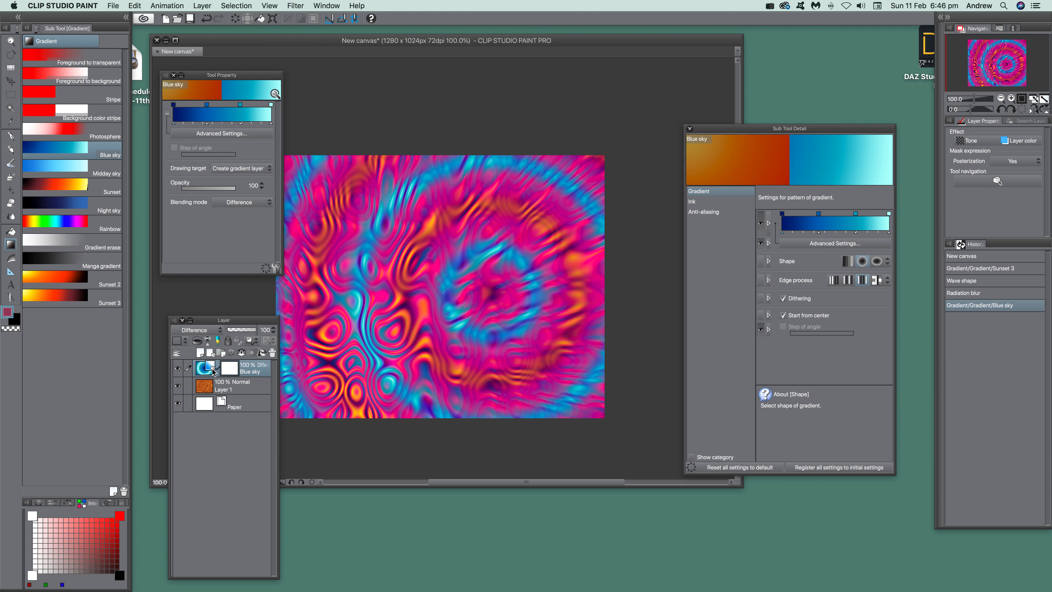
- Select the Blue sky layer together with Layer 1 and merge all layers into one
{"action": "left_click", "coordinate": [226, 389], "text": "shift"}
{"action": "left_click", "coordinate": [193, 5]}
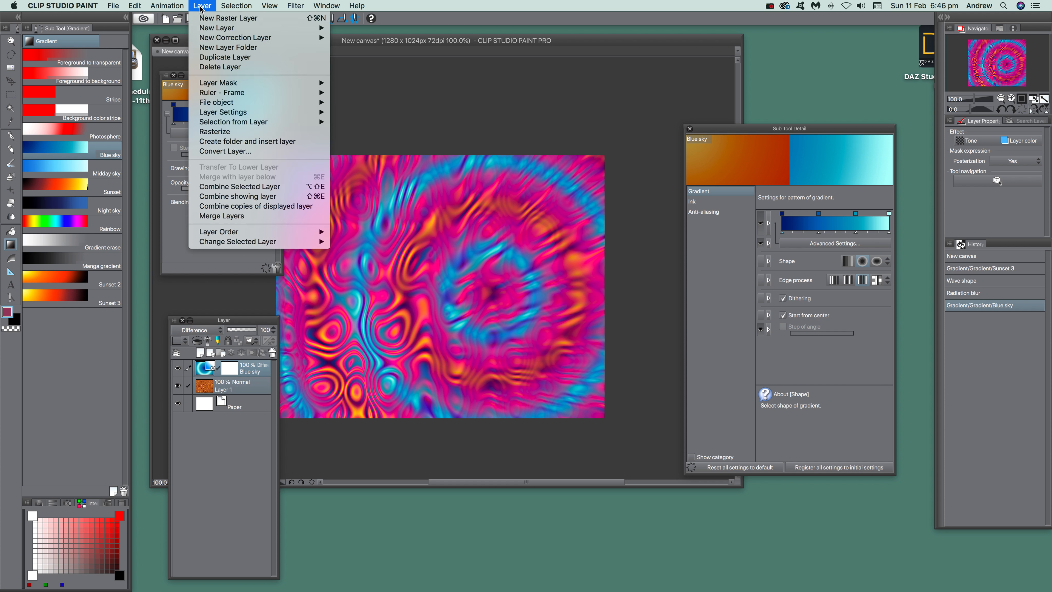
{"action": "left_click", "coordinate": [224, 216]}
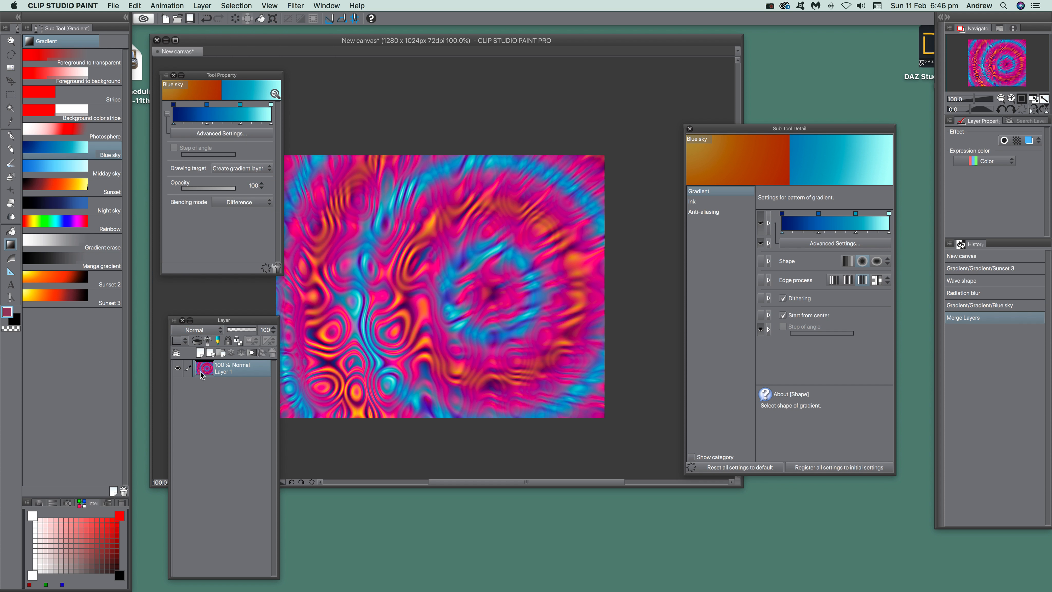
- Apply the Wave shape filter to the merged layer with 2 sine waves and a much larger minimum wavelength
{"action": "left_click", "coordinate": [295, 6]}
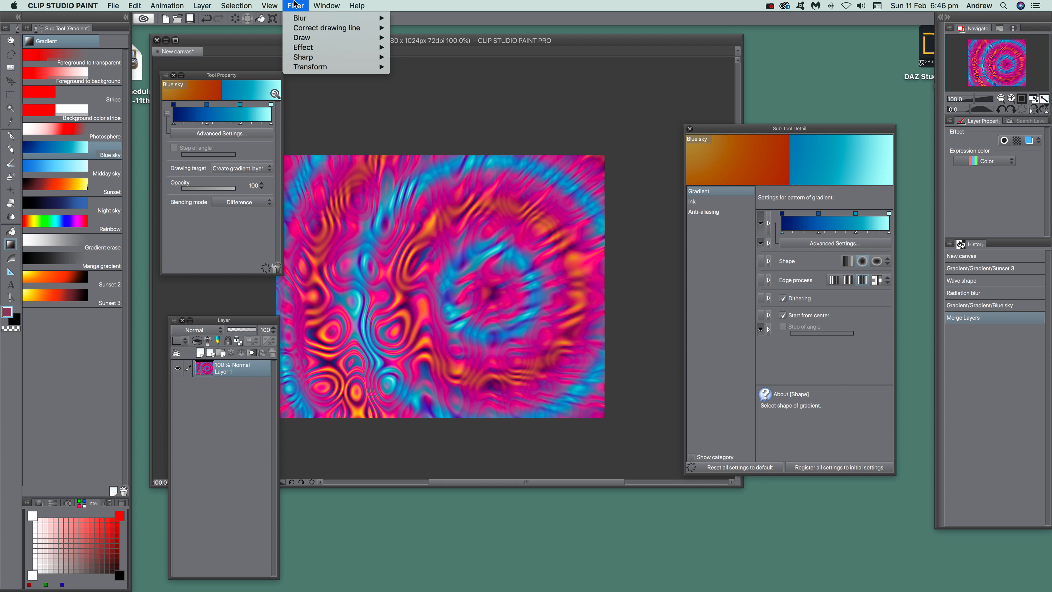
{"action": "mouse_move", "coordinate": [306, 67]}
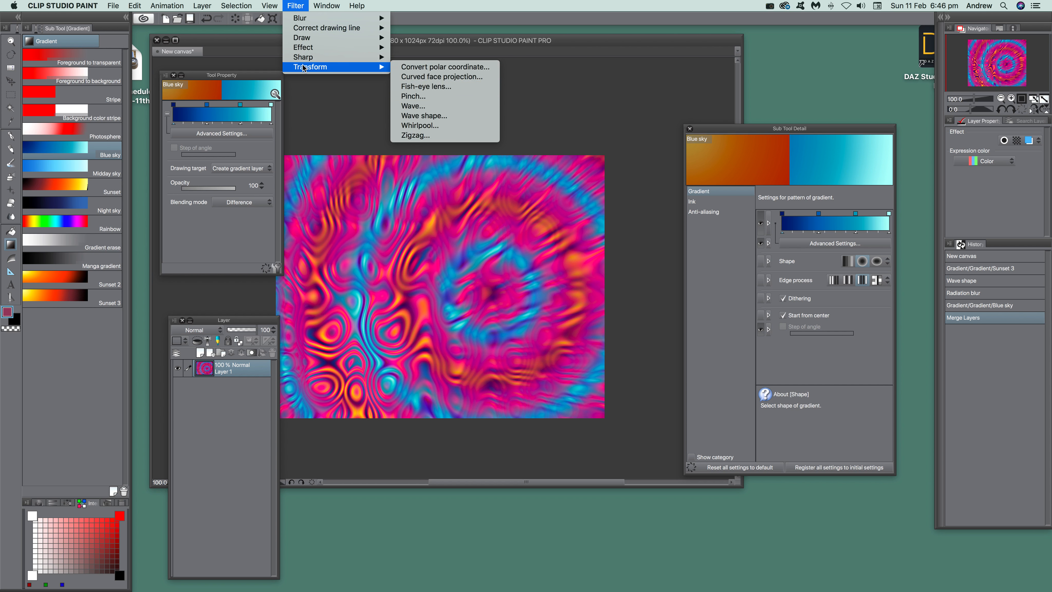
{"action": "left_click", "coordinate": [437, 118]}
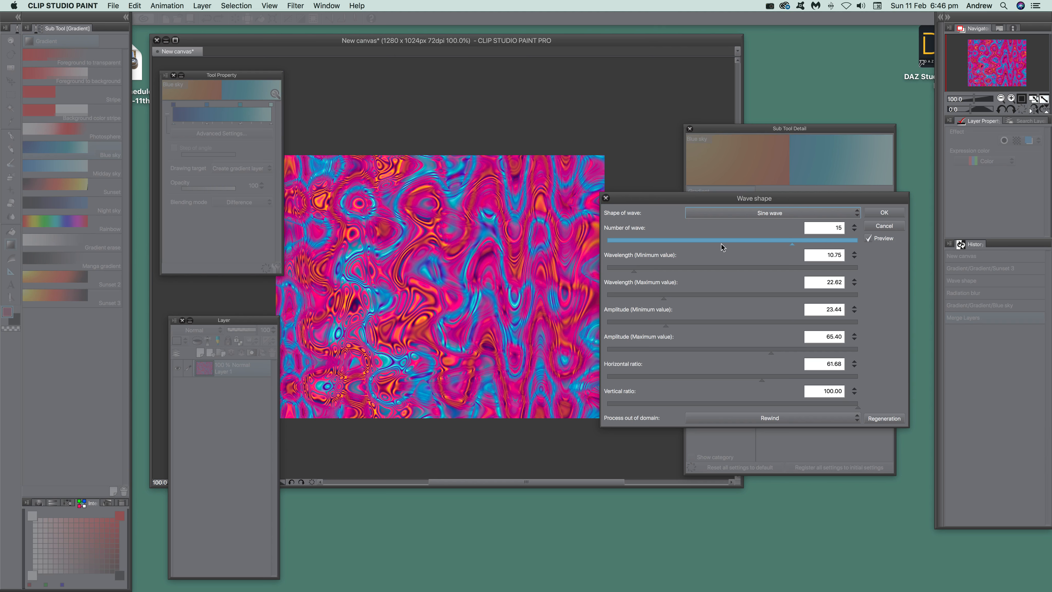
{"action": "left_click", "coordinate": [666, 239]}
{"action": "left_click", "coordinate": [630, 240]}
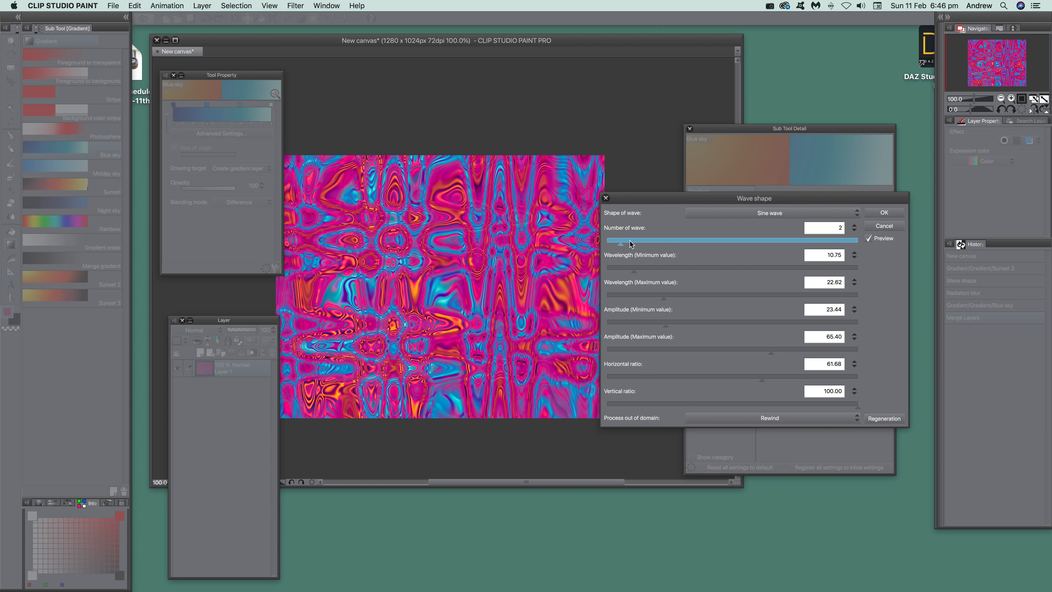
{"action": "left_click", "coordinate": [748, 268]}
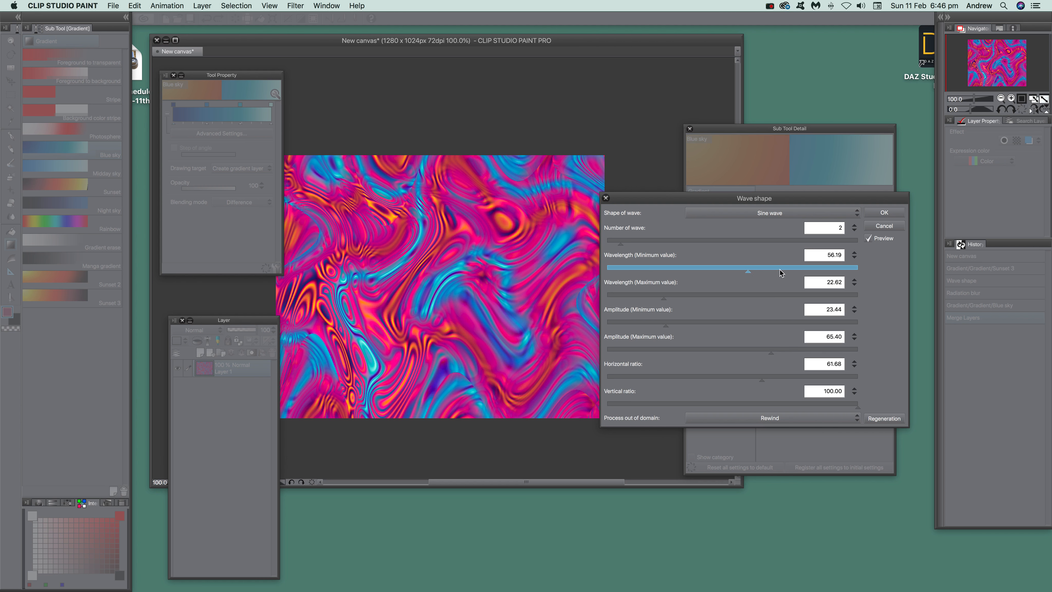
{"action": "left_click", "coordinate": [780, 270]}
{"action": "left_click", "coordinate": [877, 212]}
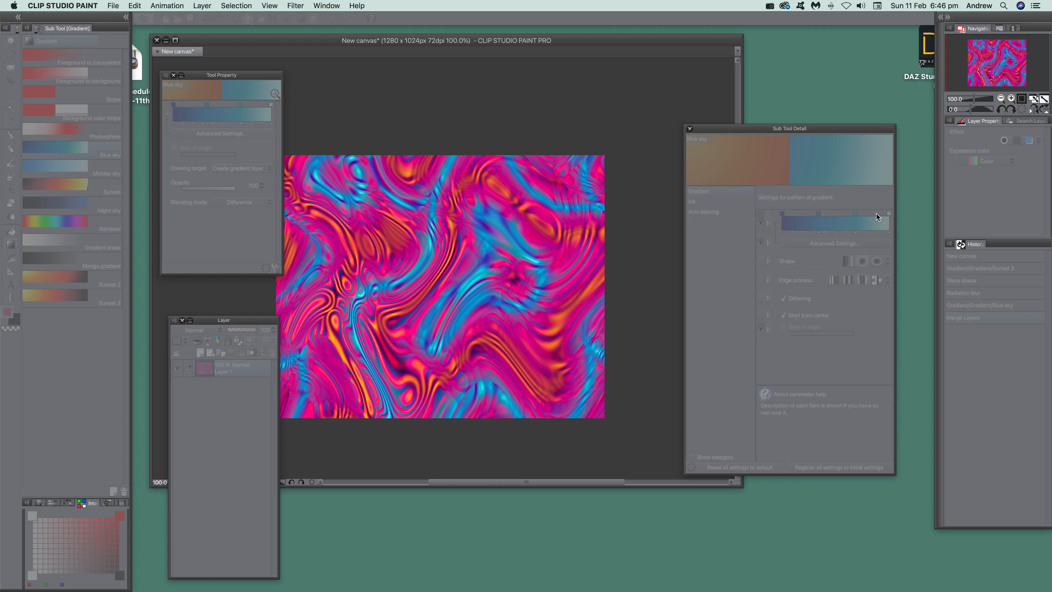